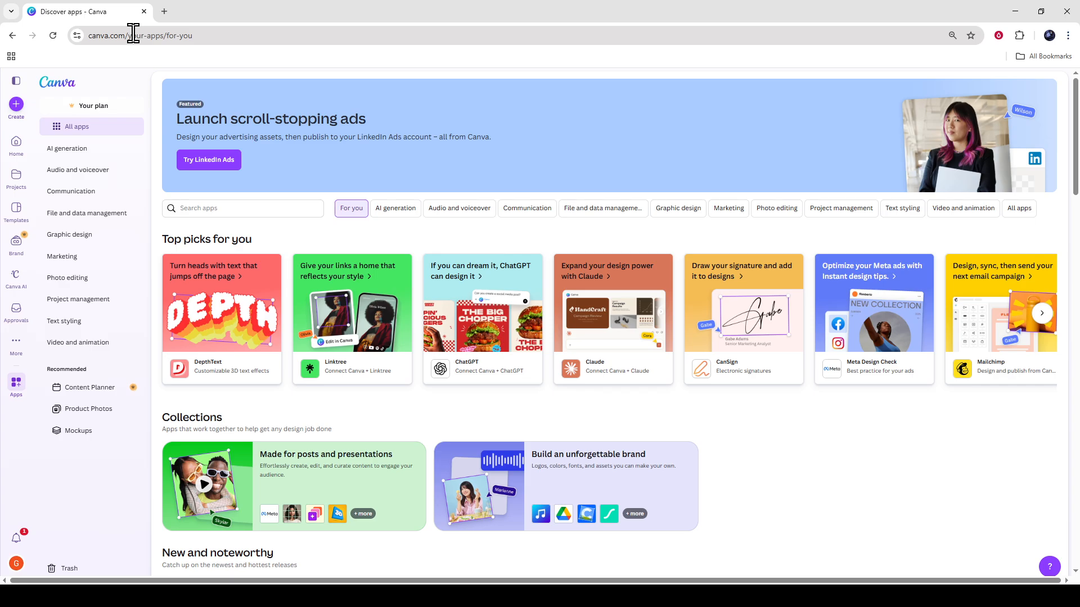
Create a new blank Instagram Post (4:5) design.
{"action": "left_click", "coordinate": [16, 104]}
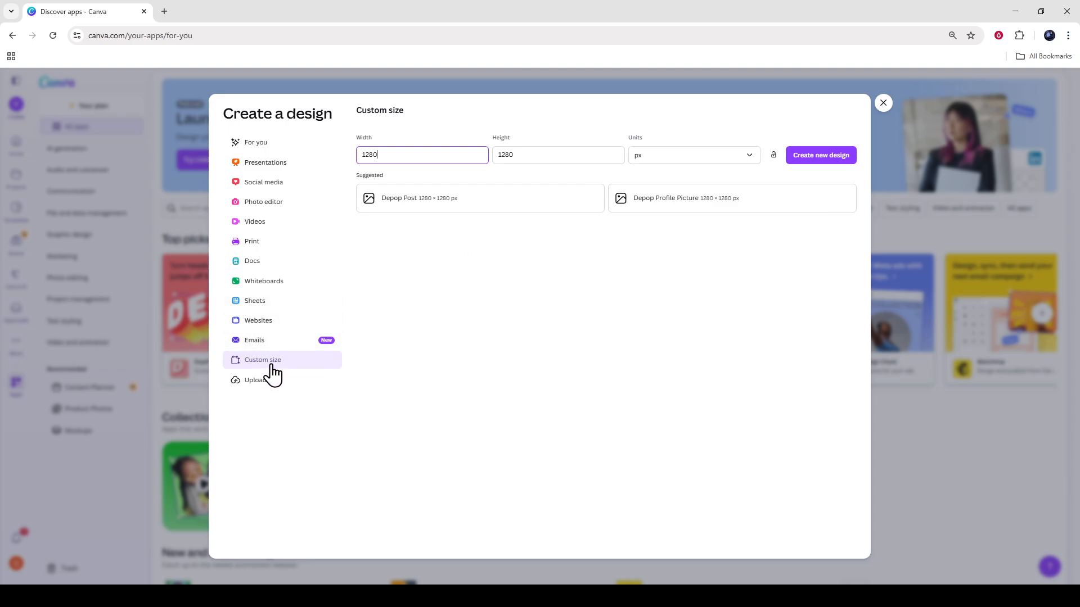
{"action": "left_click", "coordinate": [296, 146]}
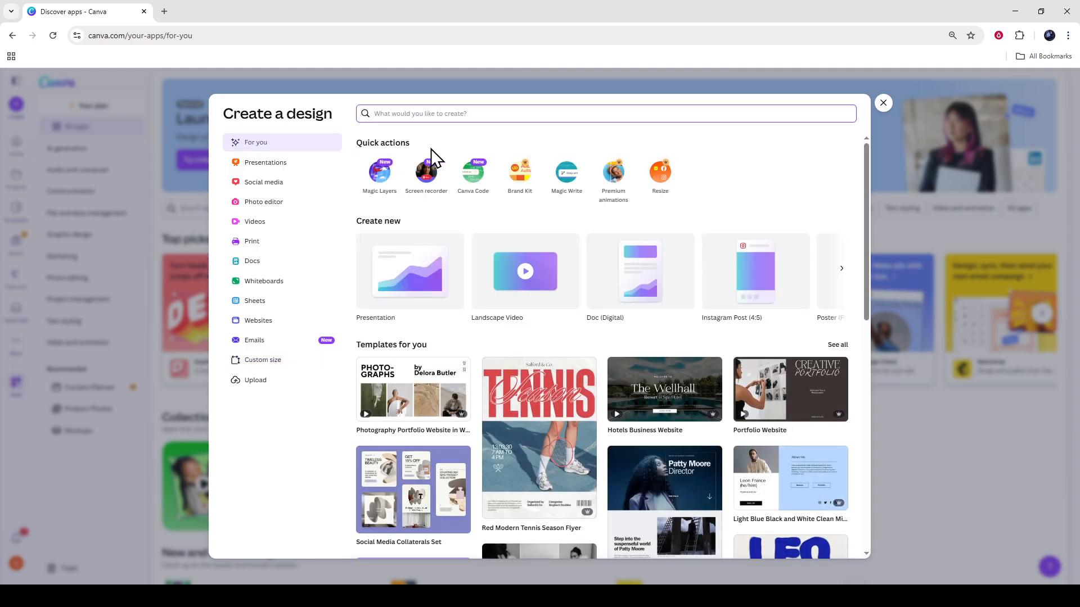
{"action": "left_click", "coordinate": [758, 284]}
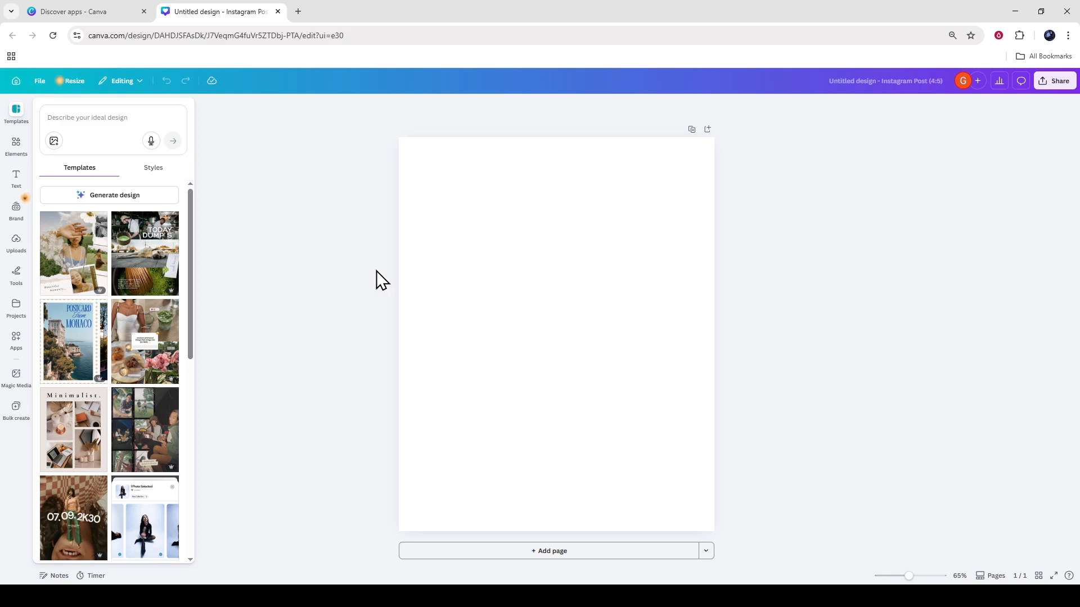
Add a heading to the page with the text "My Typography".
{"action": "left_click", "coordinate": [15, 179]}
{"action": "left_click", "coordinate": [97, 253]}
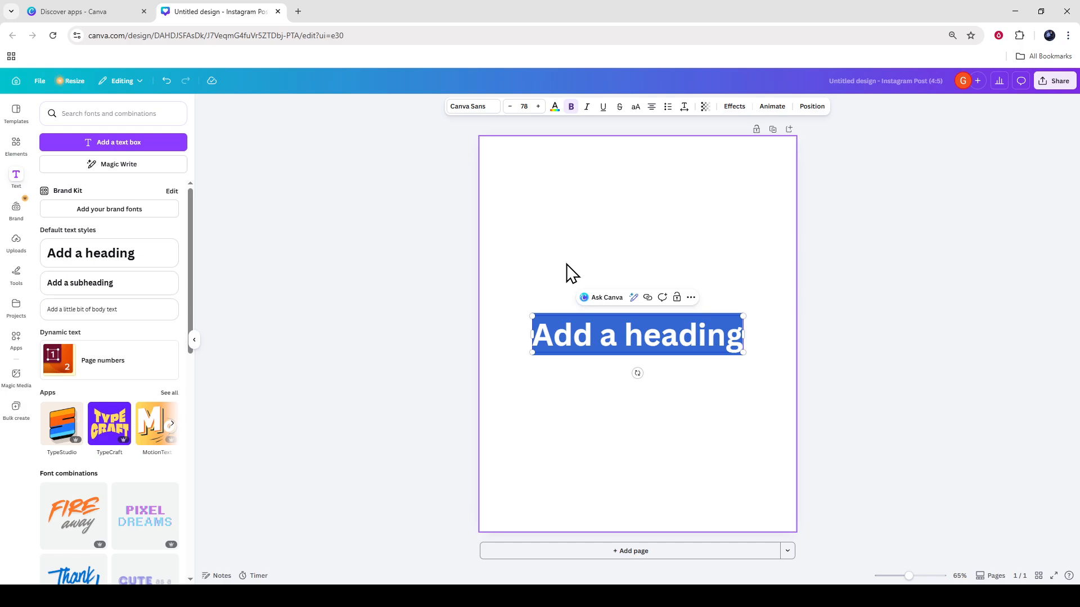
{"action": "type", "text": "My Typ"}
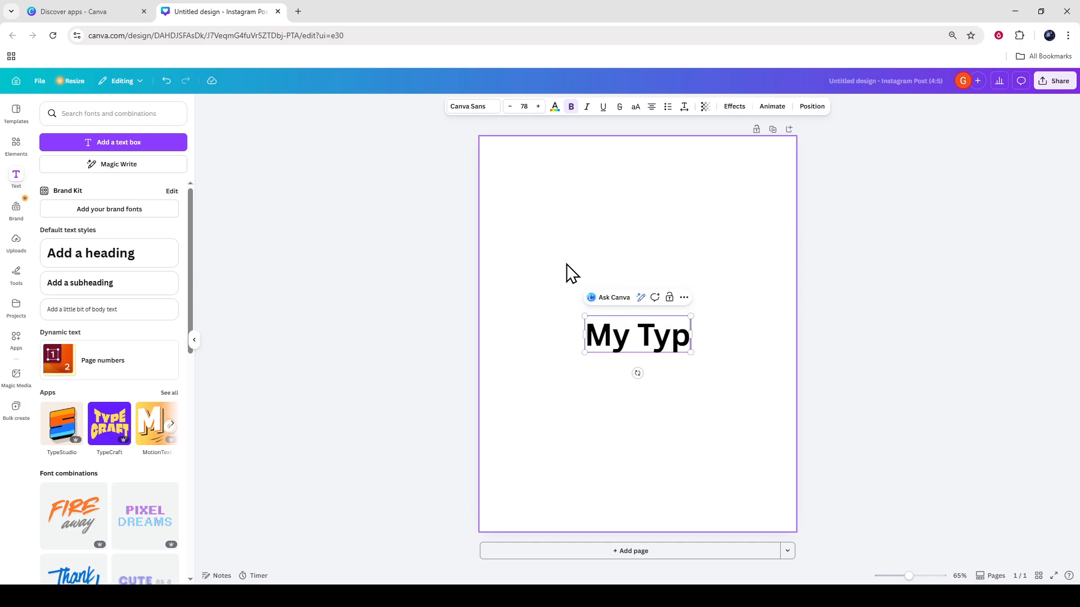
{"action": "type", "text": "ography"}
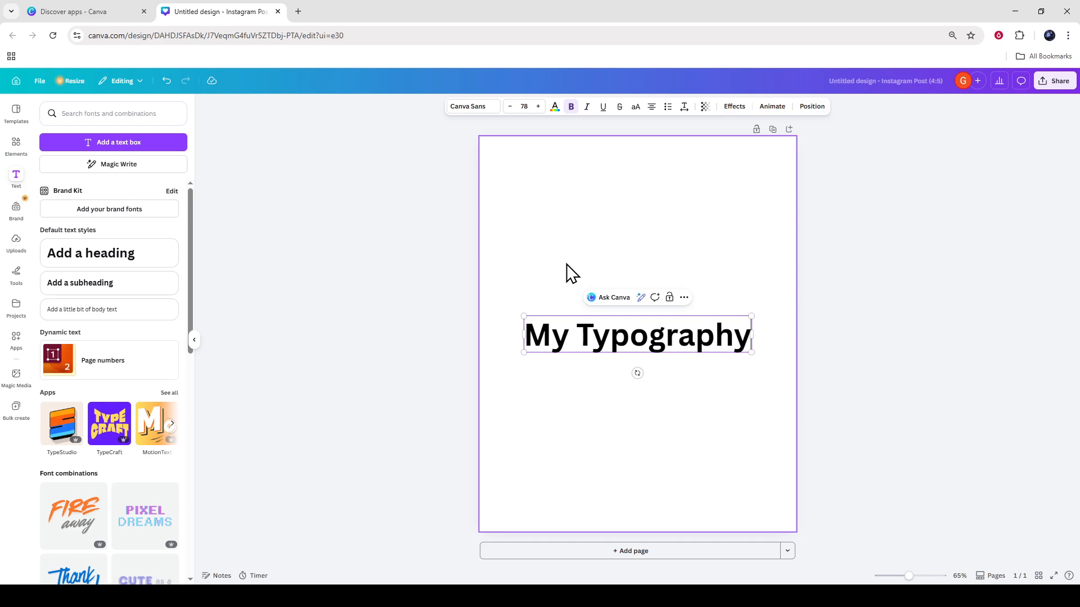
{"action": "left_click", "coordinate": [916, 378]}
Move the "My Typography" heading into the upper part of the page, keeping it horizontally centred.
{"action": "left_click", "coordinate": [715, 339]}
{"action": "left_click_drag", "start_coordinate": [715, 338], "coordinate": [715, 261]}
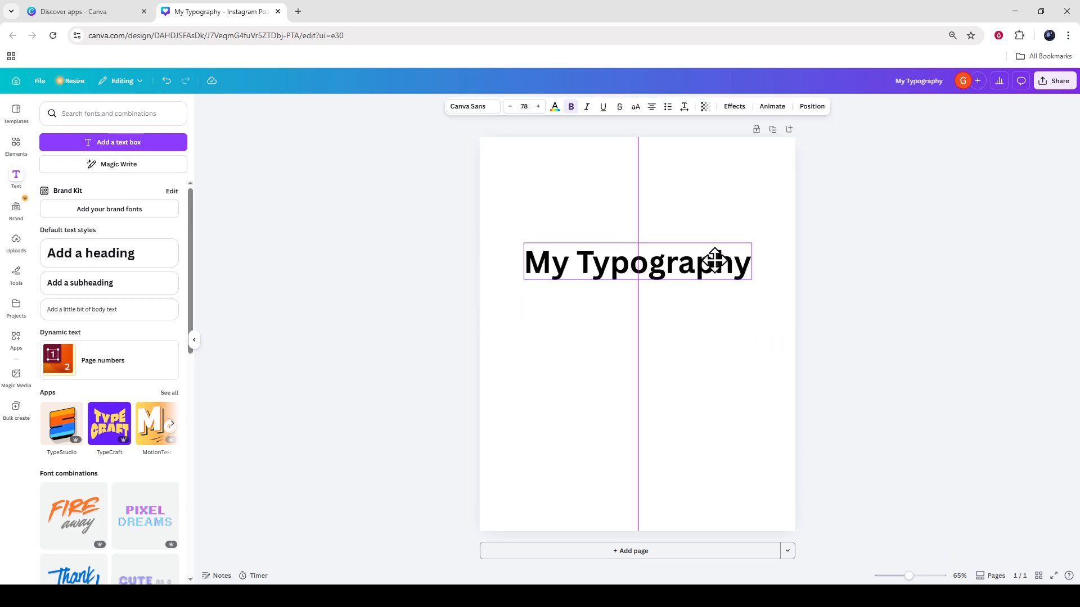
{"action": "left_click_drag", "start_coordinate": [715, 259], "coordinate": [714, 253]}
{"action": "left_click", "coordinate": [860, 284]}
{"action": "scroll", "coordinate": [698, 302], "scroll_direction": "up", "scroll_amount": 3}
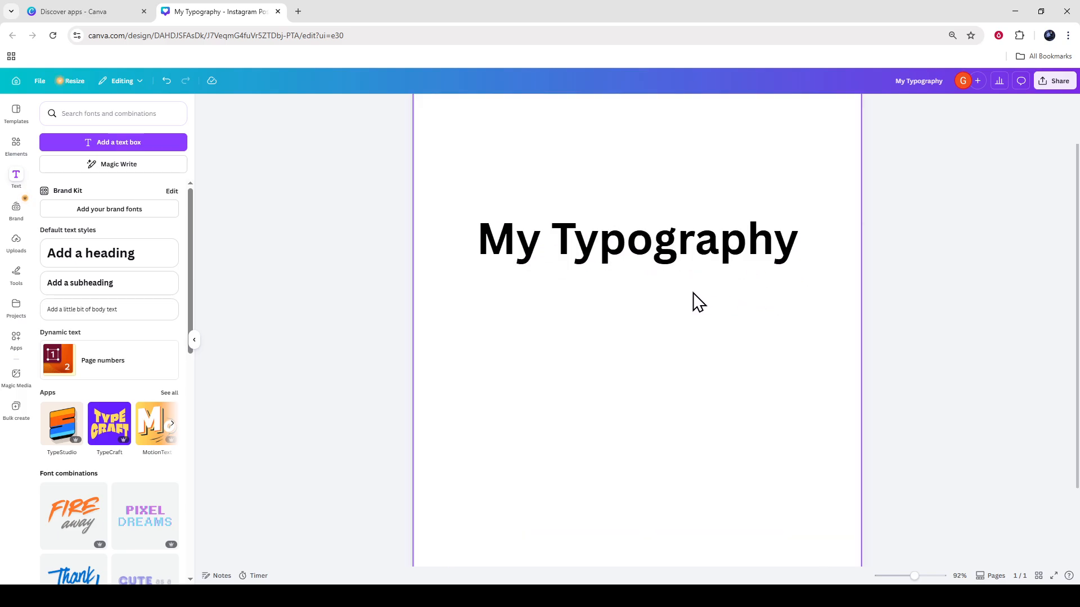
{"action": "scroll", "coordinate": [697, 302], "scroll_direction": "down", "scroll_amount": 2}
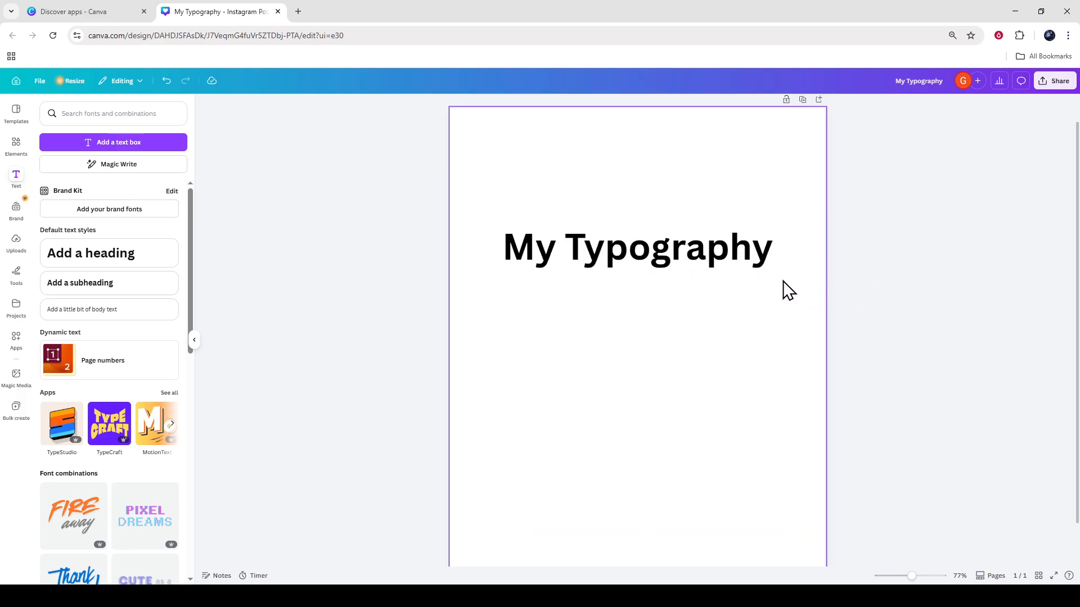
{"action": "left_click", "coordinate": [294, 596]}
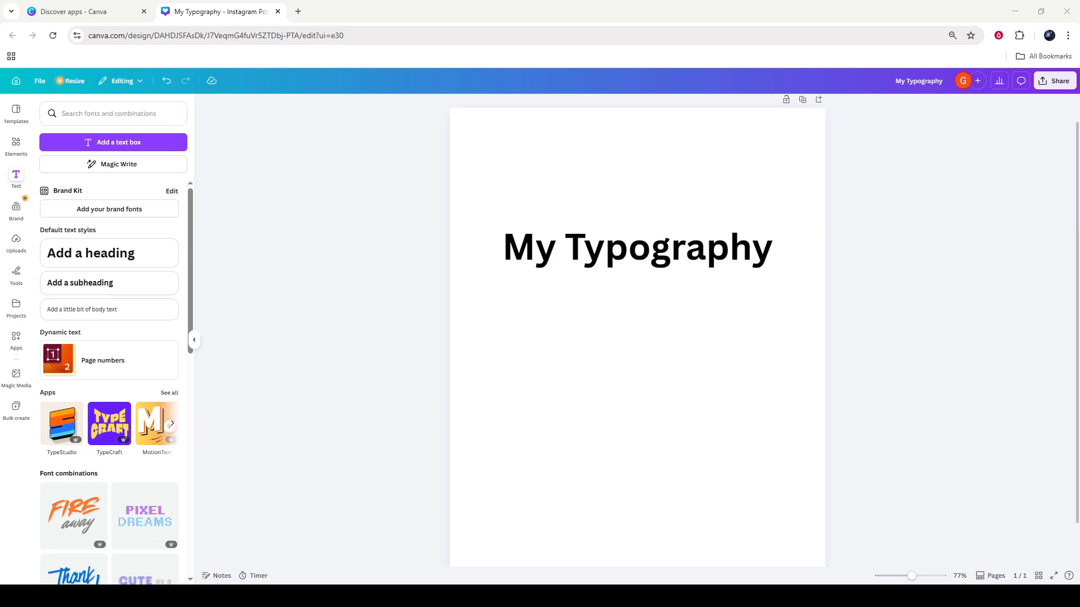
Change the heading's font to Brittany.
{"action": "left_click", "coordinate": [640, 262]}
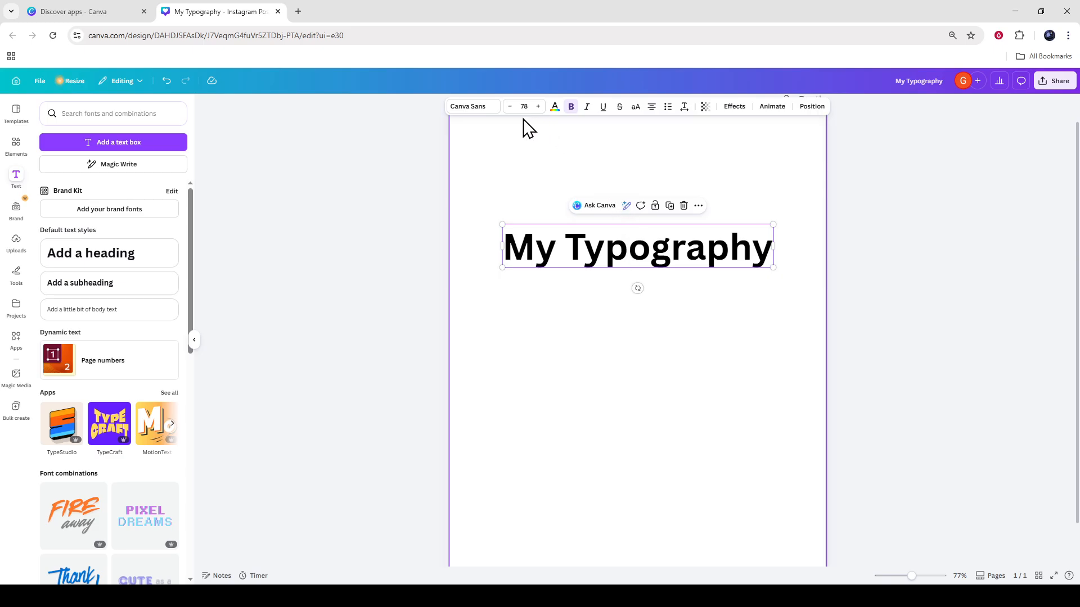
{"action": "left_click", "coordinate": [487, 109]}
{"action": "scroll", "coordinate": [120, 487], "scroll_direction": "down", "scroll_amount": 6}
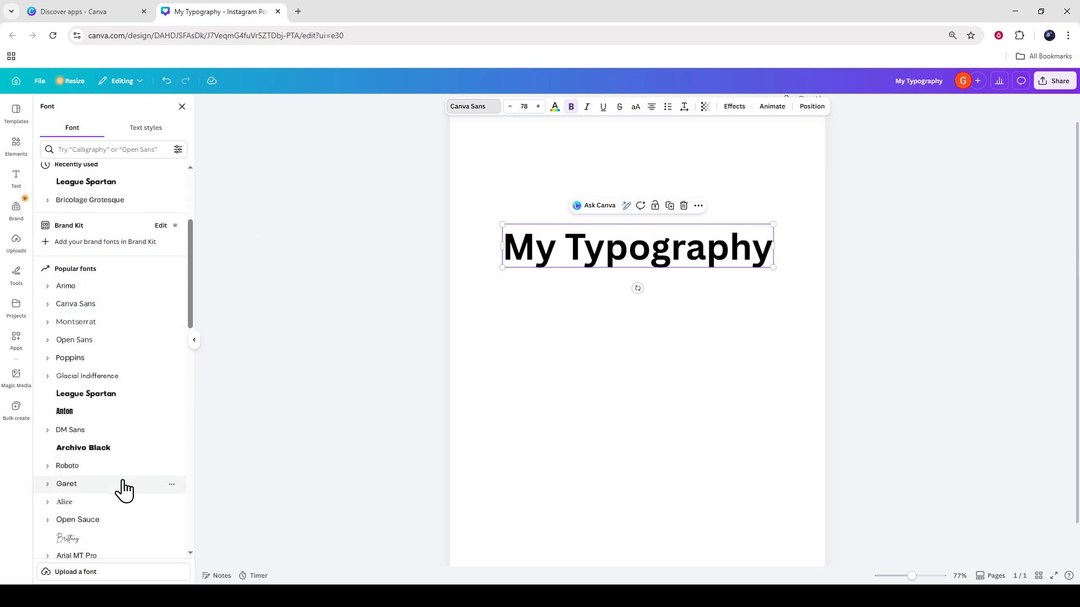
{"action": "left_click", "coordinate": [164, 371]}
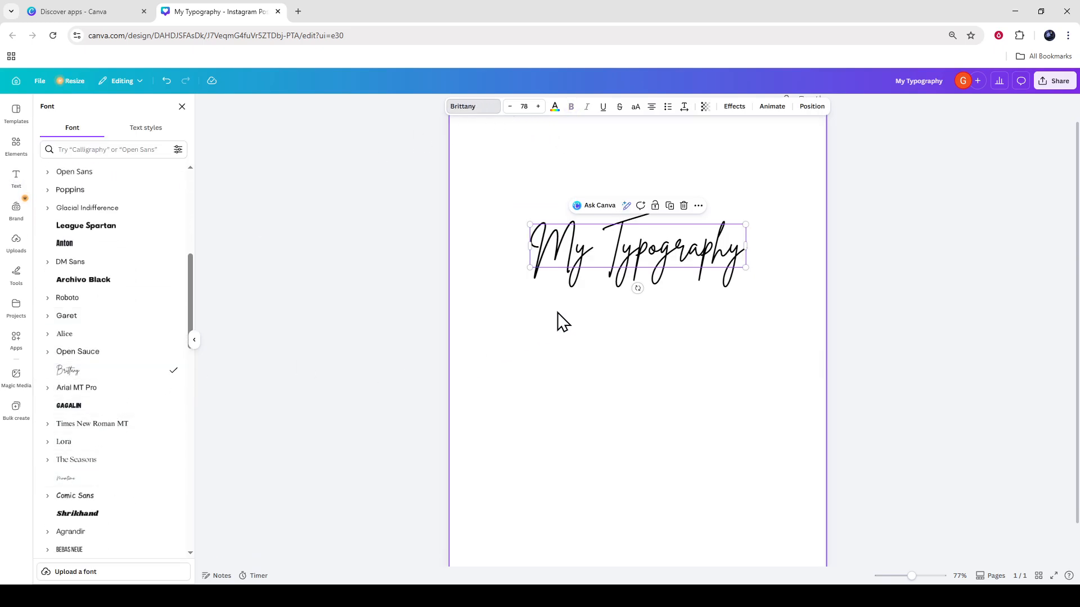
{"action": "left_click", "coordinate": [715, 254]}
{"action": "key", "text": "Escape"}
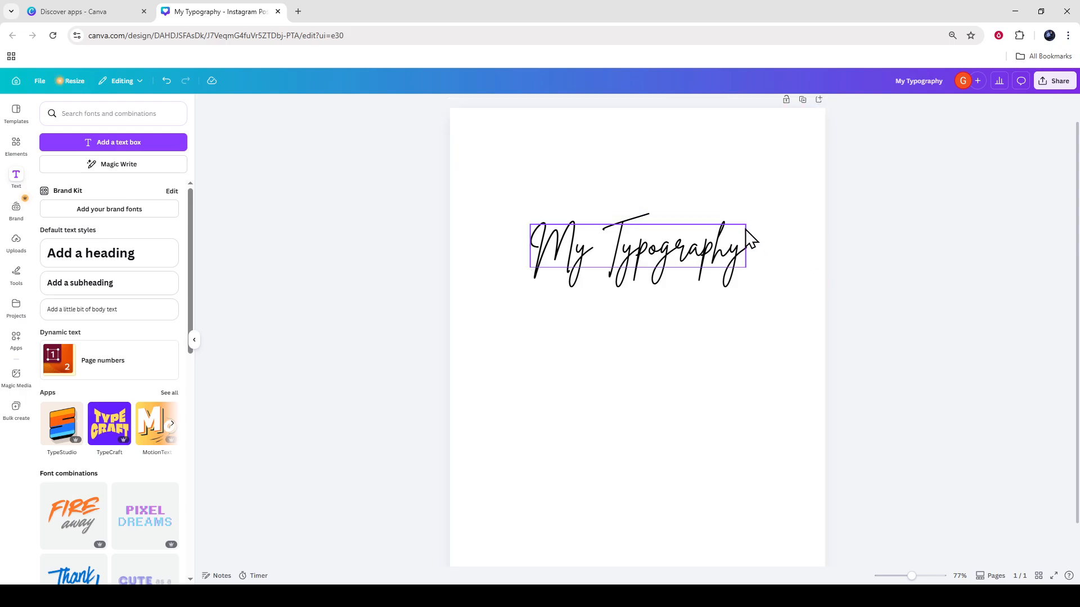
Enlarge the heading to a font size of about 109 and move it up close to the page's upper edge.
{"action": "left_click_drag", "start_coordinate": [747, 223], "coordinate": [796, 223]}
{"action": "left_click", "coordinate": [909, 248]}
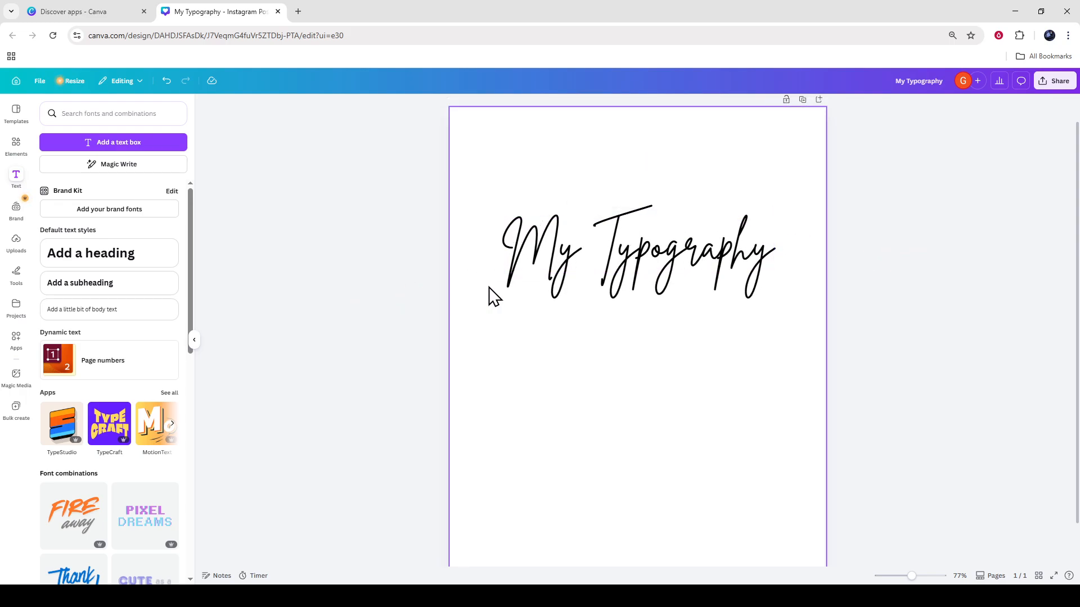
{"action": "left_click", "coordinate": [646, 269]}
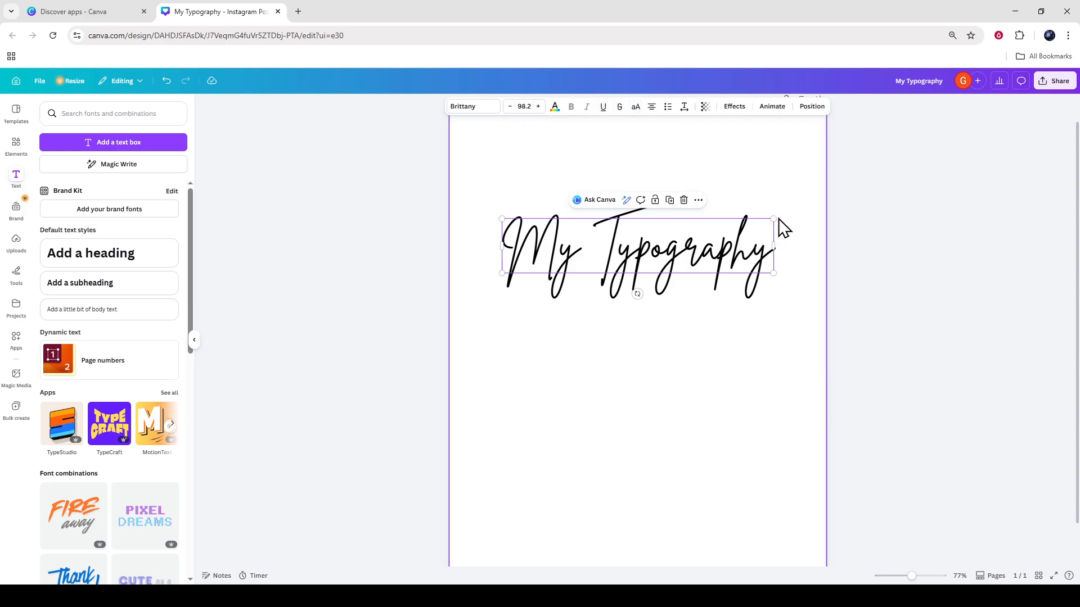
{"action": "mouse_move", "coordinate": [774, 218]}
{"action": "left_mouse_down"}
{"action": "mouse_move", "coordinate": [753, 224]}
{"action": "mouse_move", "coordinate": [790, 209]}
{"action": "left_mouse_up"}
{"action": "scroll", "coordinate": [705, 256], "scroll_direction": "up", "scroll_amount": 1}
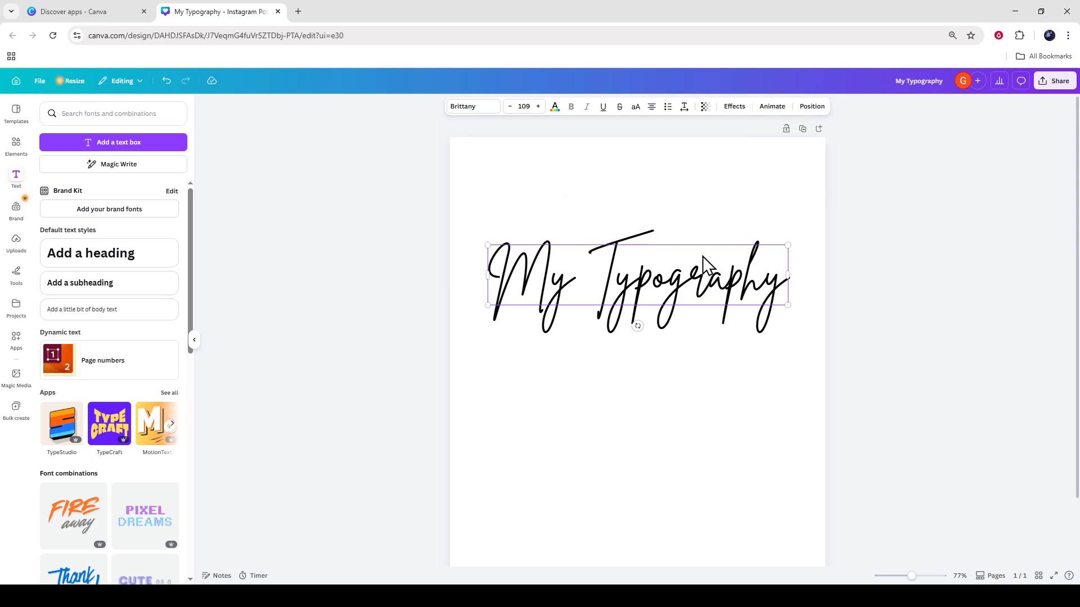
{"action": "left_click_drag", "start_coordinate": [712, 285], "coordinate": [712, 224]}
{"action": "left_click", "coordinate": [889, 252]}
{"action": "left_click", "coordinate": [701, 228]}
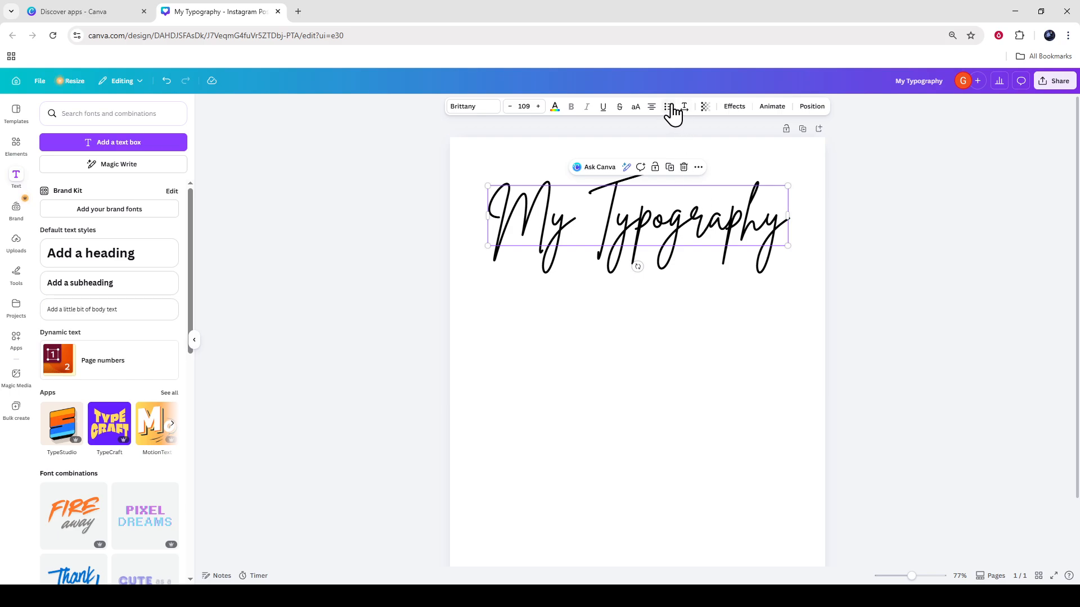
{"action": "left_click", "coordinate": [649, 110]}
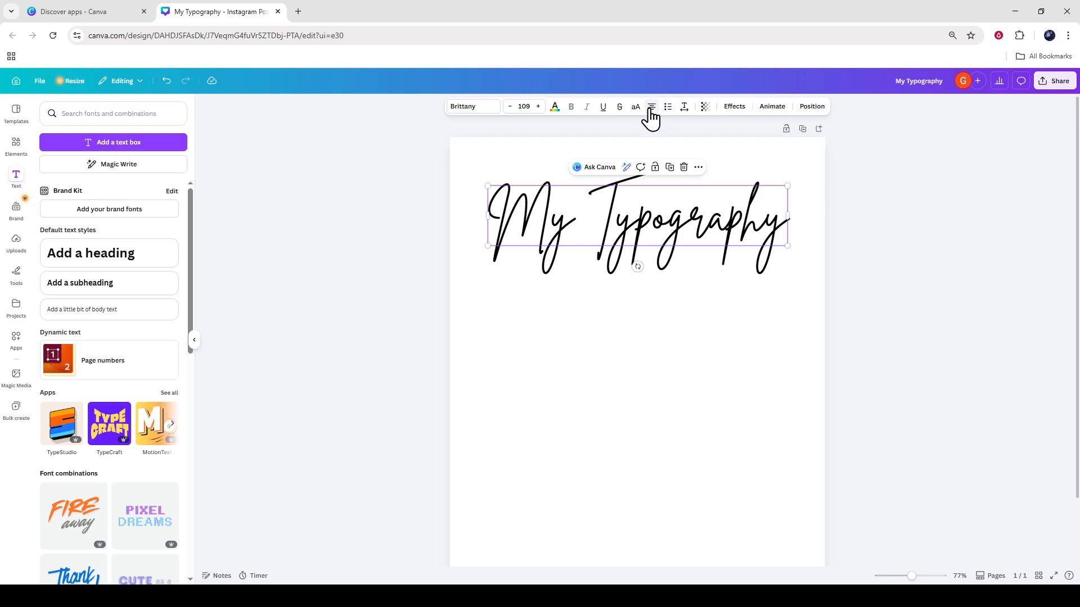
{"action": "left_click", "coordinate": [410, 279]}
{"action": "left_click", "coordinate": [549, 222]}
Place a black rounded rectangle from the flowchart shapes on the page below the heading.
{"action": "left_click", "coordinate": [16, 146]}
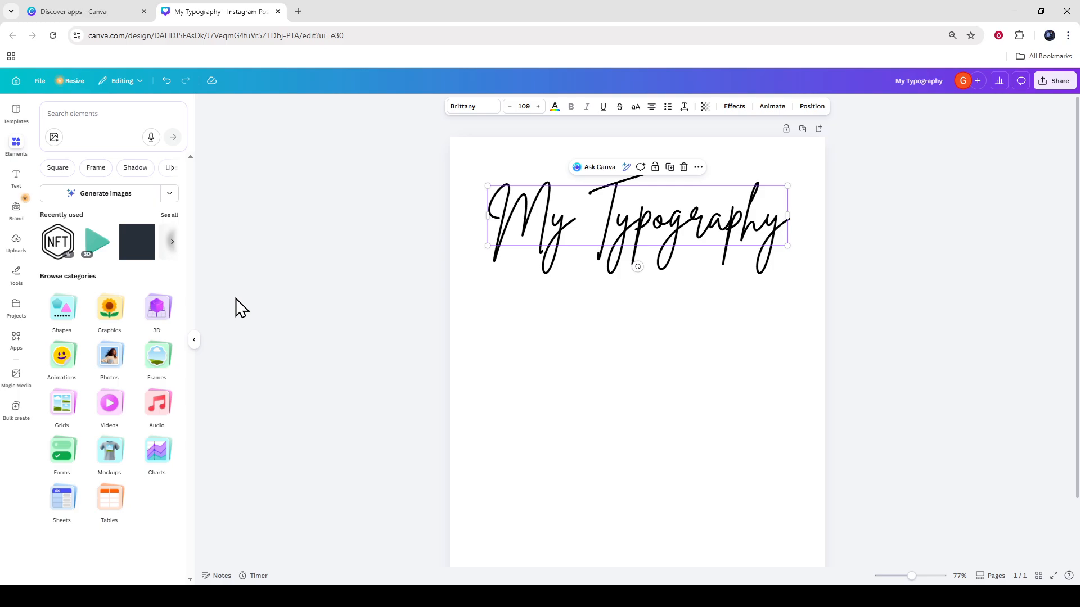
{"action": "left_click", "coordinate": [113, 114]}
{"action": "type", "text": "sh"}
{"action": "left_click", "coordinate": [61, 315]}
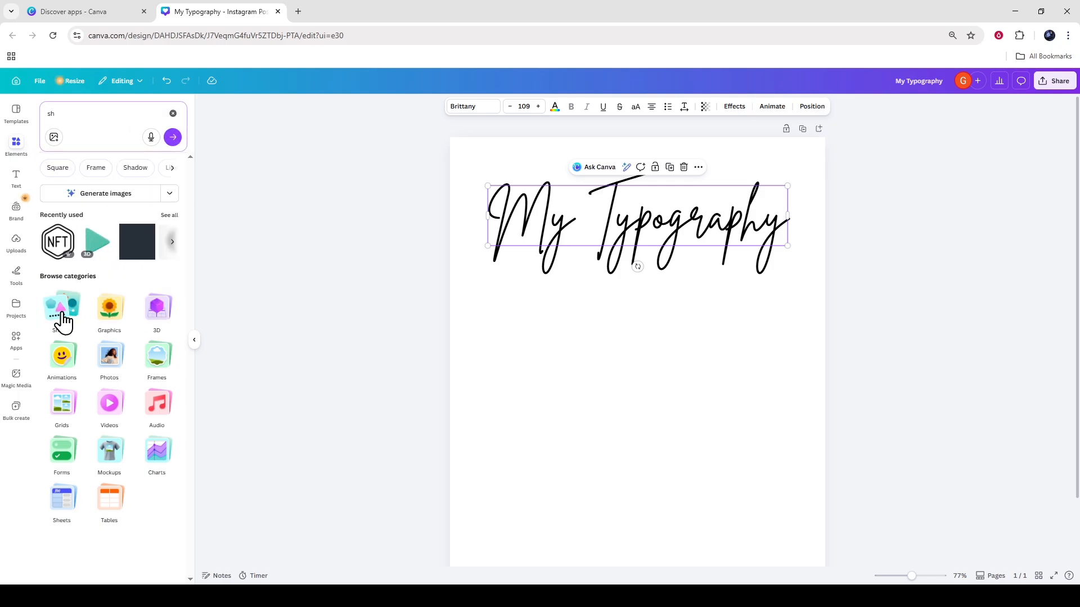
{"action": "left_click", "coordinate": [62, 314]}
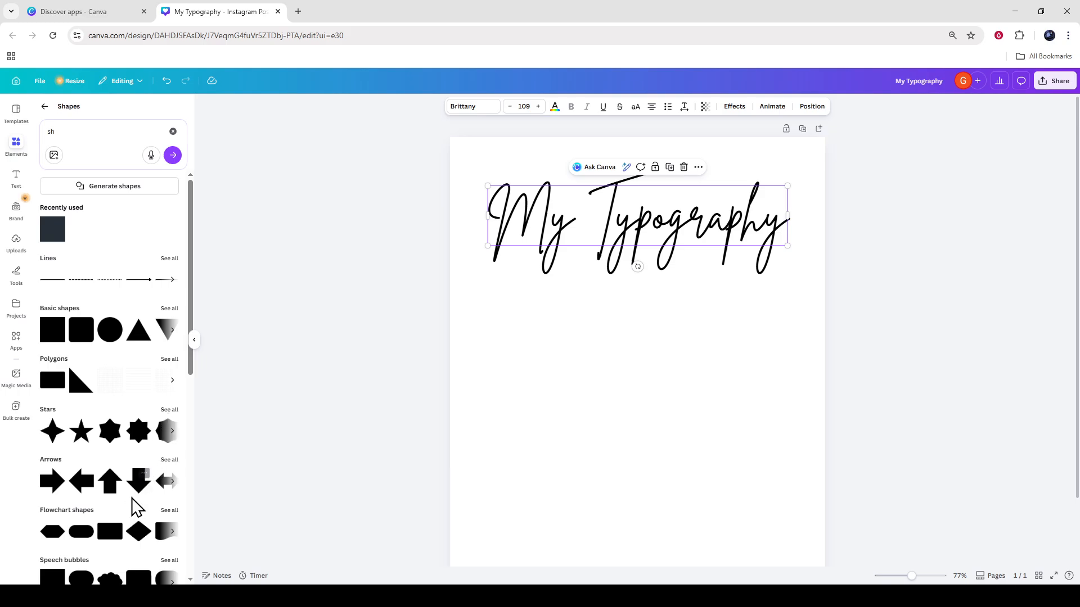
{"action": "left_click_drag", "start_coordinate": [112, 534], "coordinate": [610, 395]}
{"action": "left_click", "coordinate": [726, 378]}
{"action": "left_click", "coordinate": [670, 405]}
Widen the black rectangle to about 894 px and stretch its height to fill most of the page below the heading.
{"action": "left_click_drag", "start_coordinate": [641, 357], "coordinate": [577, 332]}
{"action": "left_click_drag", "start_coordinate": [586, 383], "coordinate": [477, 381]}
{"action": "left_click_drag", "start_coordinate": [699, 381], "coordinate": [788, 374]}
{"action": "left_click_drag", "start_coordinate": [631, 331], "coordinate": [633, 298]}
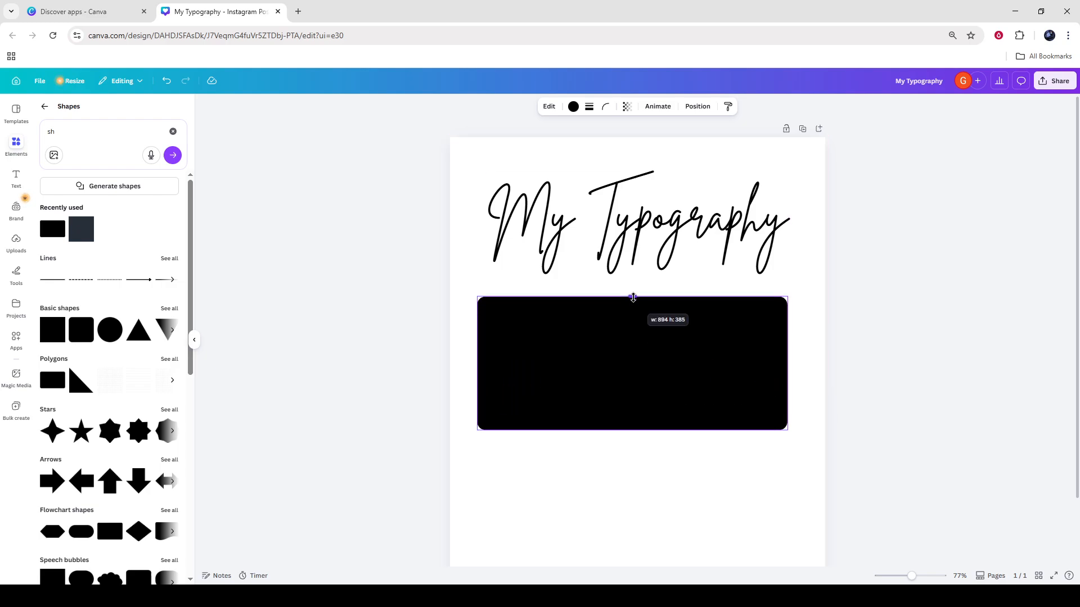
{"action": "scroll", "coordinate": [634, 394], "scroll_direction": "down", "scroll_amount": 2}
{"action": "left_click_drag", "start_coordinate": [633, 357], "coordinate": [638, 489]}
{"action": "scroll", "coordinate": [819, 366], "scroll_direction": "up", "scroll_amount": 2}
Apply the Shadow text effect to the "My Typography" heading.
{"action": "left_click", "coordinate": [700, 232]}
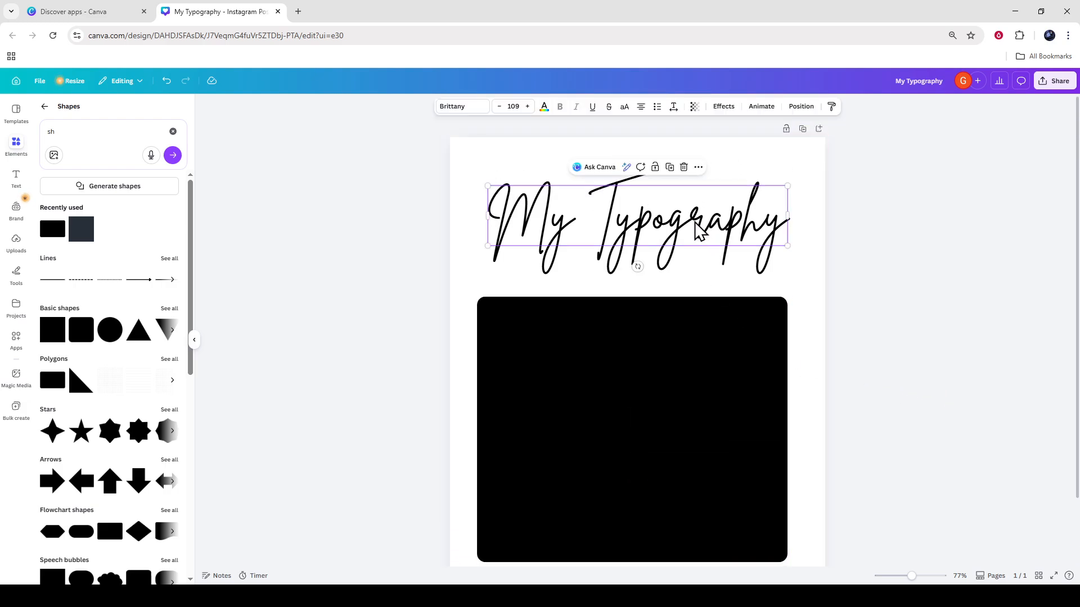
{"action": "left_click", "coordinate": [725, 112]}
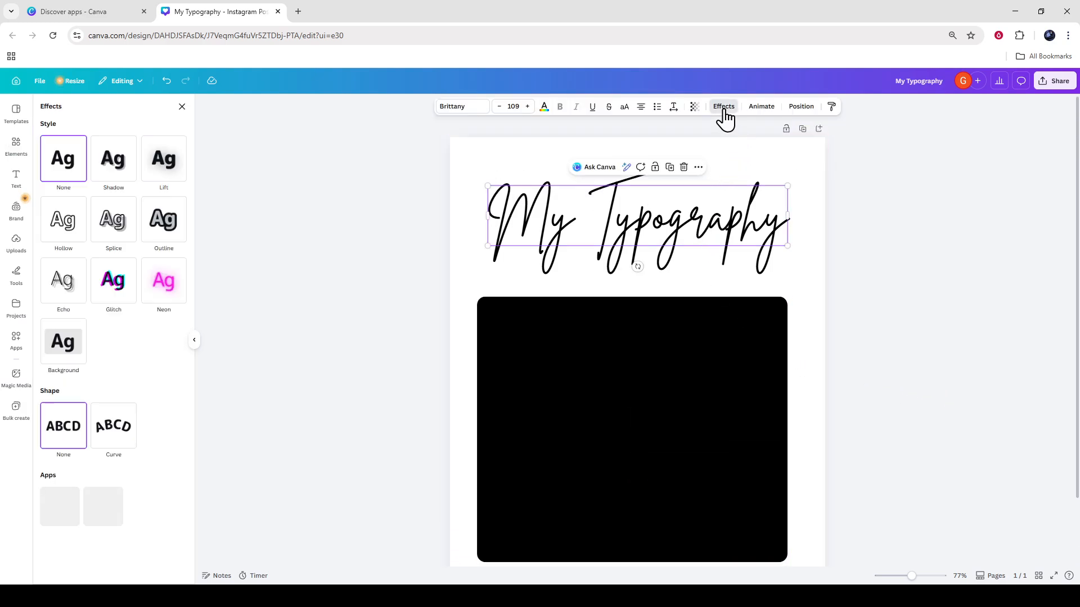
{"action": "left_click", "coordinate": [119, 171]}
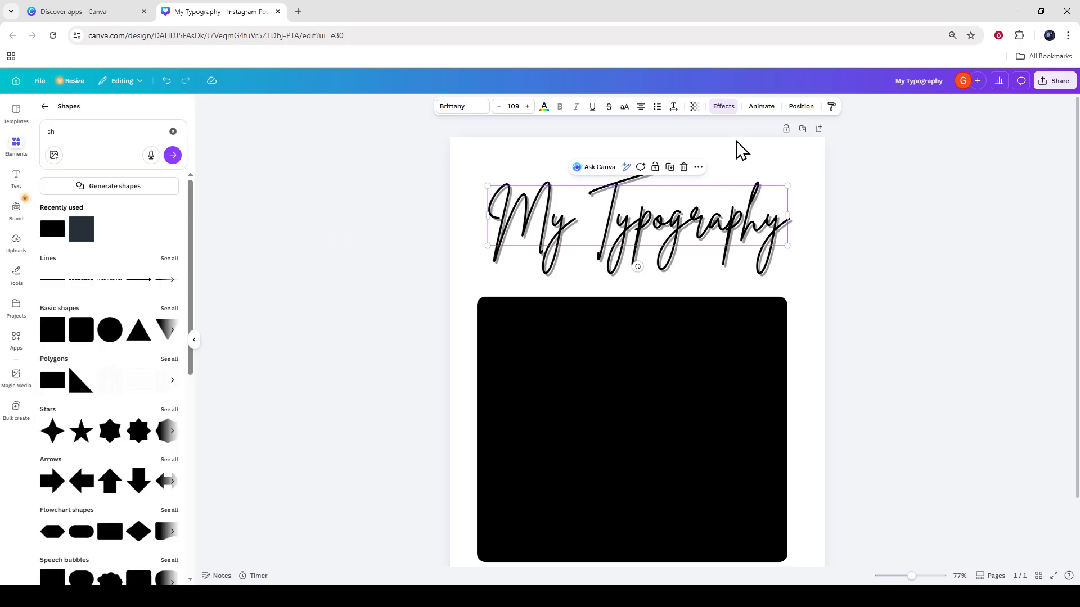
Try the Lift, Neon and Outline text effects on the heading and return it to the Shadow effect.
{"action": "left_click", "coordinate": [725, 109]}
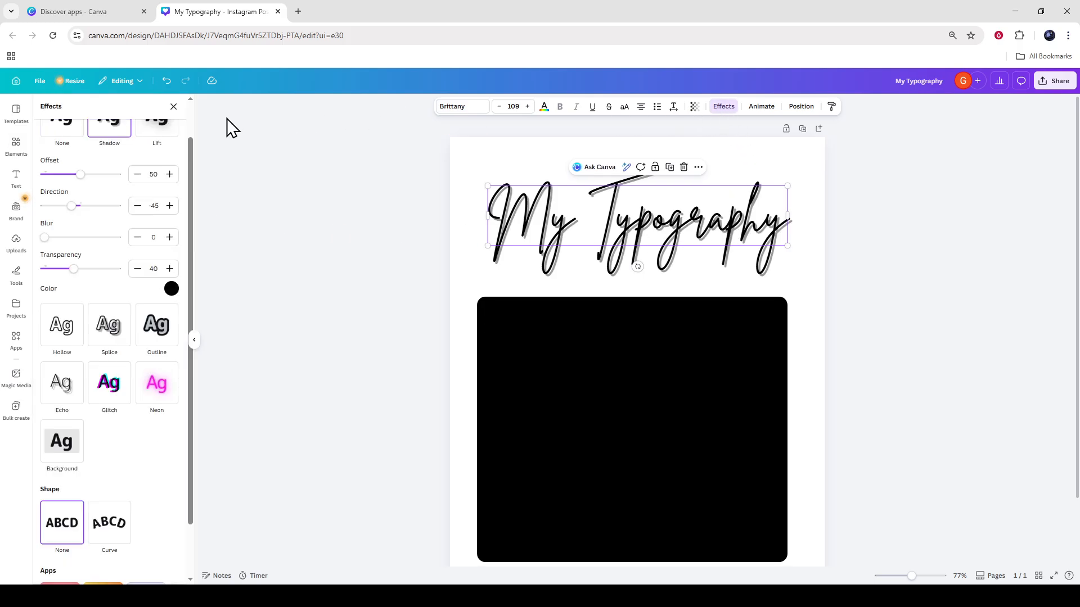
{"action": "scroll", "coordinate": [134, 214], "scroll_direction": "up", "scroll_amount": 1}
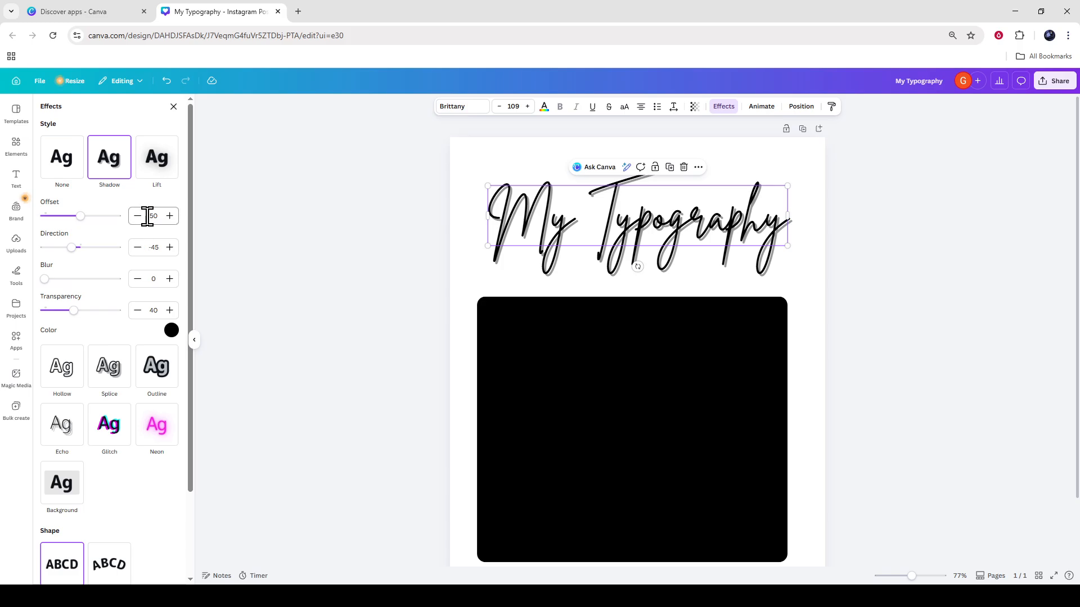
{"action": "left_click", "coordinate": [161, 165]}
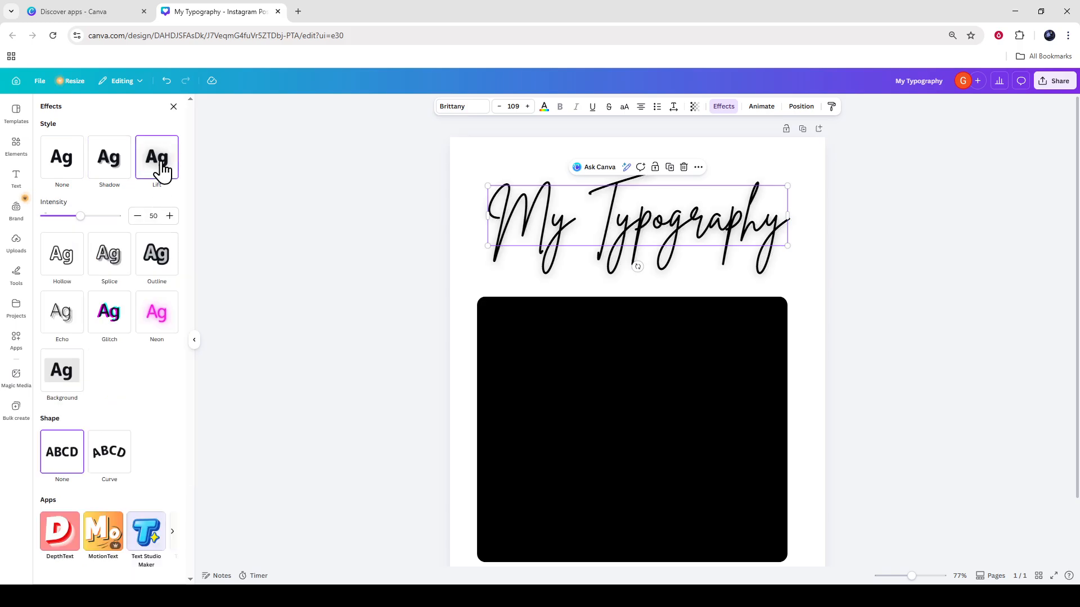
{"action": "left_click", "coordinate": [120, 170]}
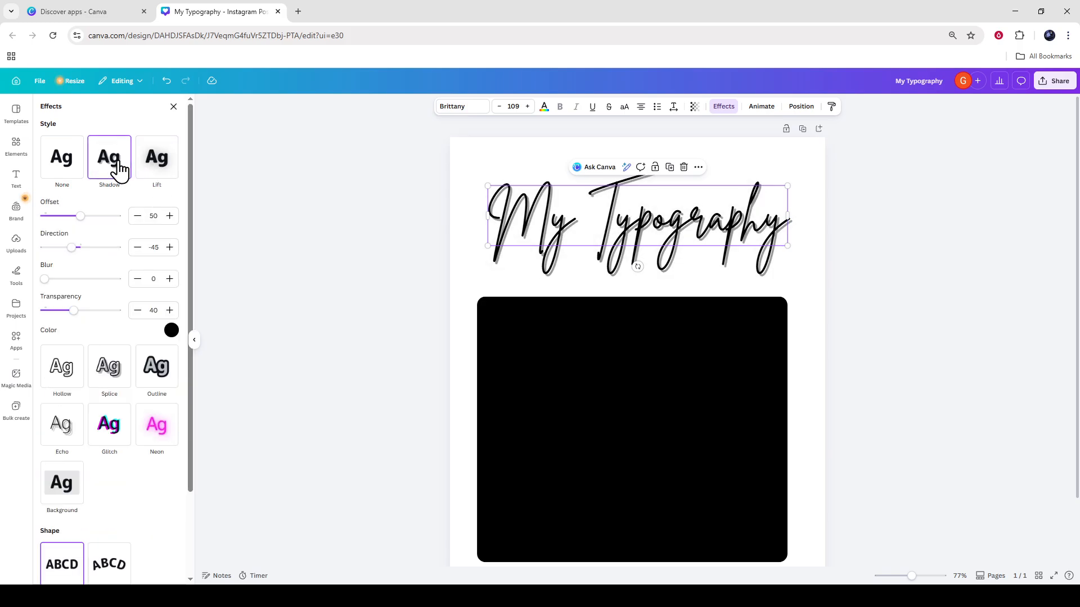
{"action": "left_click", "coordinate": [157, 437]}
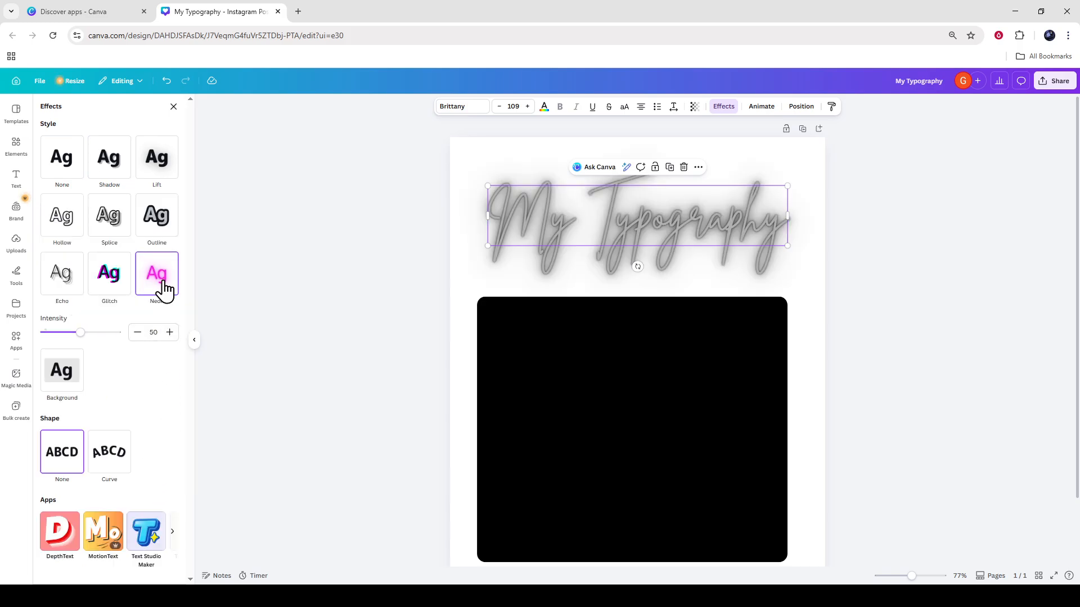
{"action": "left_click", "coordinate": [158, 232]}
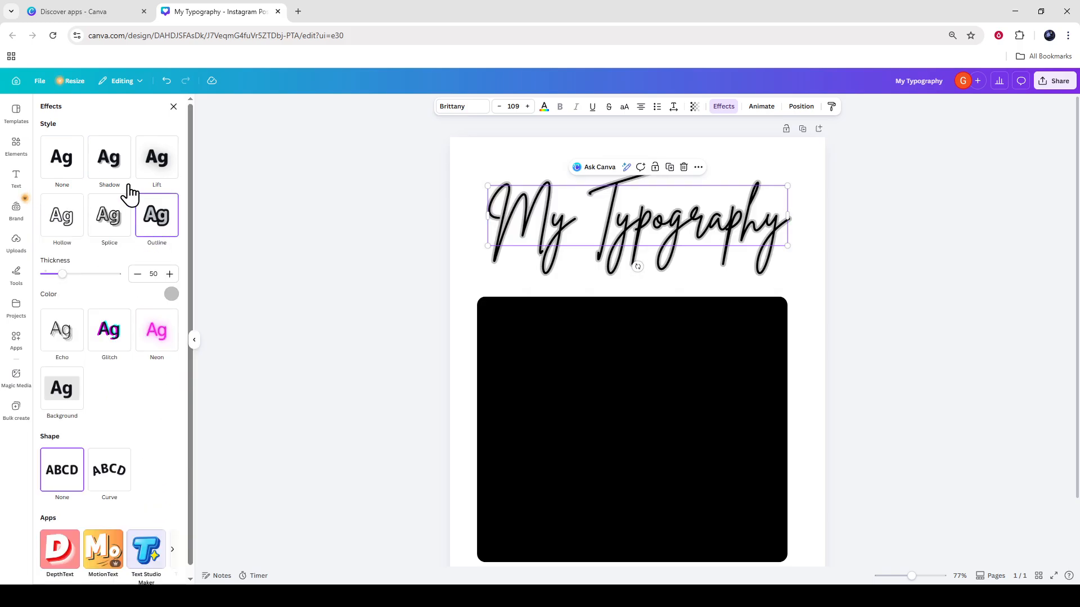
{"action": "left_click", "coordinate": [120, 174]}
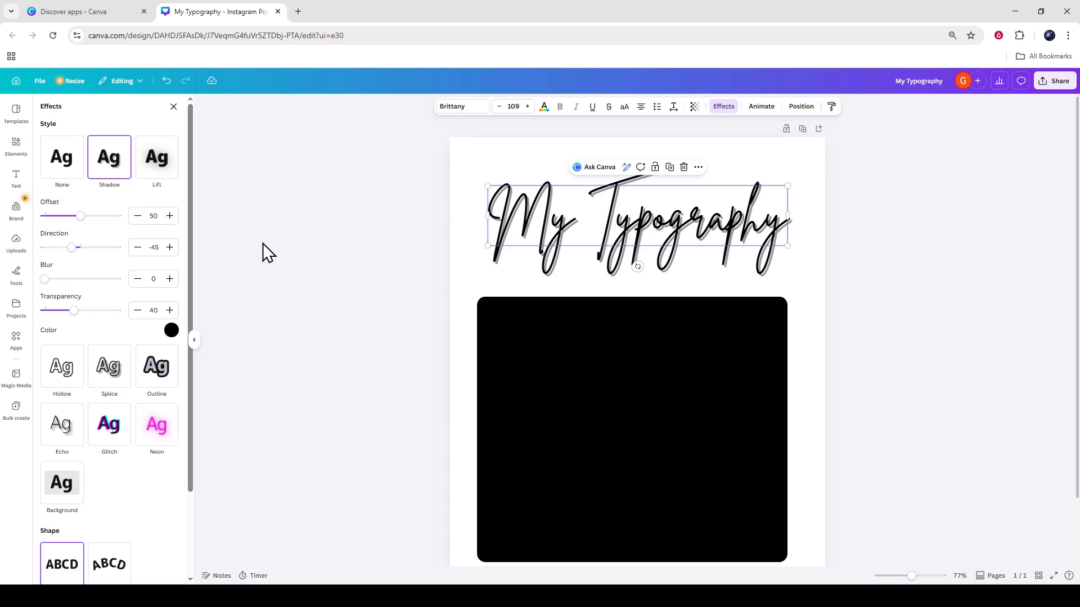
{"action": "left_click", "coordinate": [329, 275]}
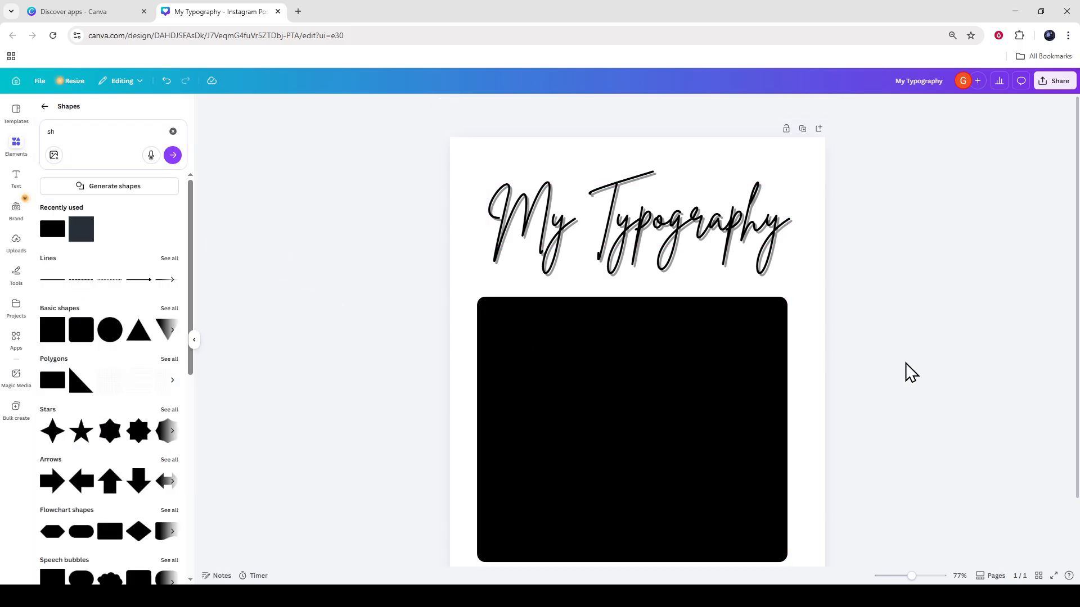
Try several default gradients as the page background and settle on the red-to-orange one.
{"action": "left_click", "coordinate": [683, 247]}
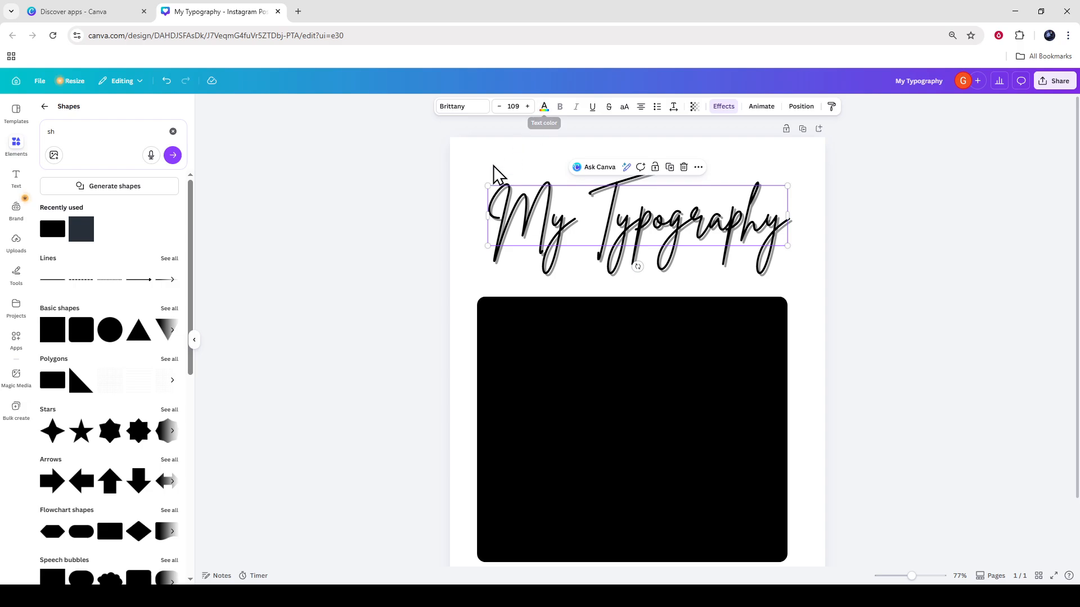
{"action": "left_click", "coordinate": [947, 271]}
{"action": "left_click", "coordinate": [817, 302]}
{"action": "left_click", "coordinate": [632, 106]}
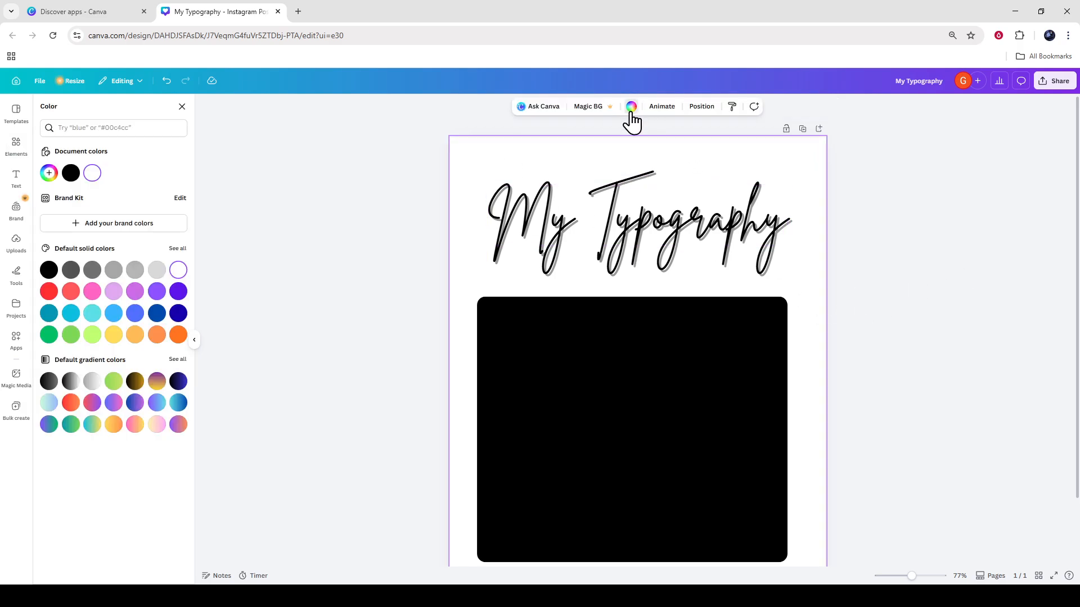
{"action": "left_click", "coordinate": [157, 382]}
{"action": "left_click", "coordinate": [175, 388]}
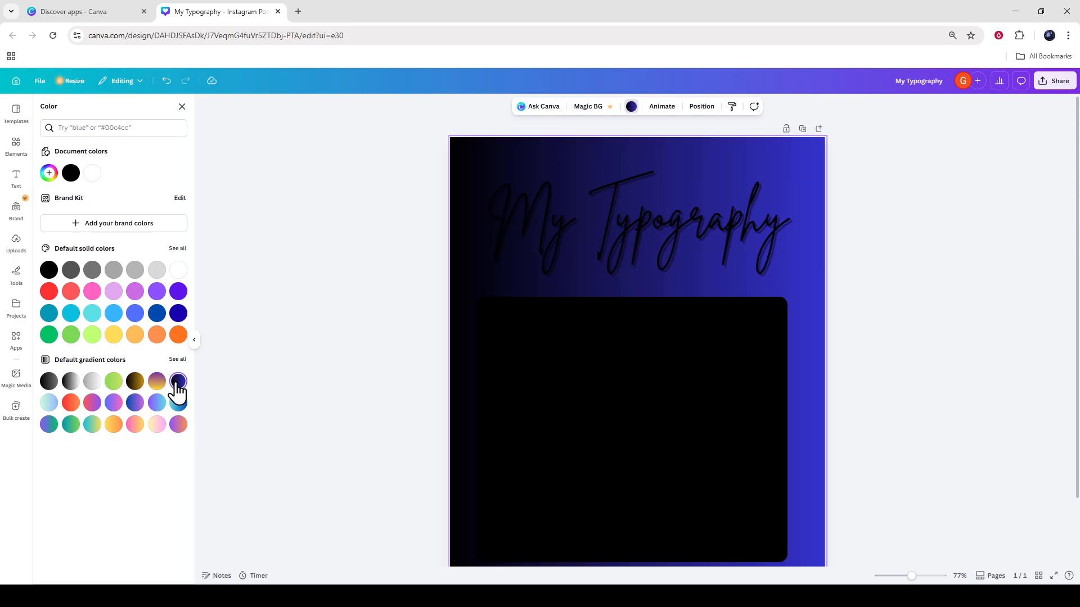
{"action": "left_click", "coordinate": [176, 407]}
{"action": "left_click", "coordinate": [165, 409]}
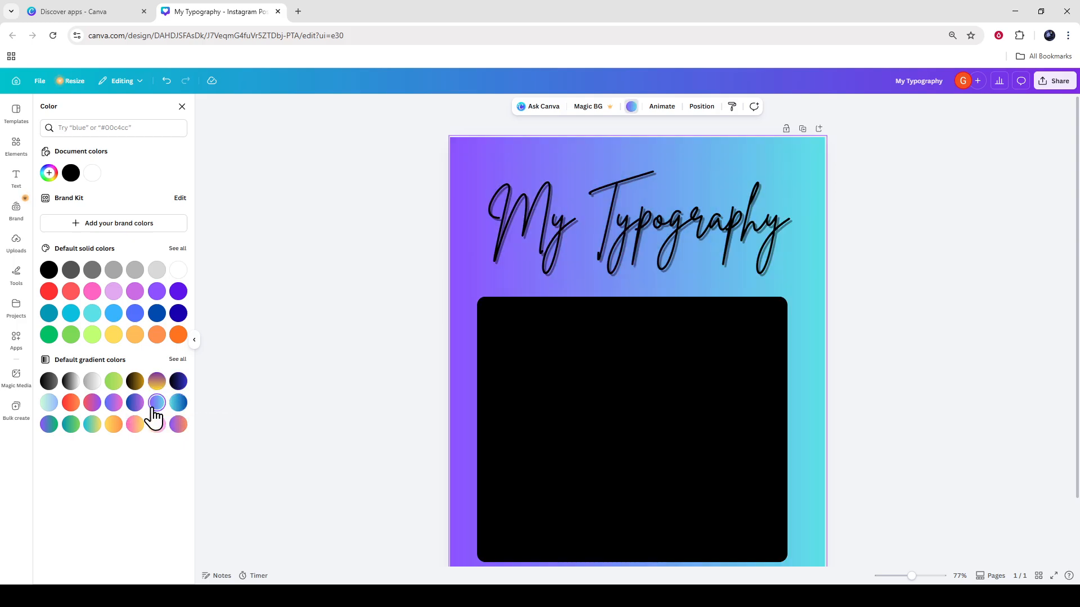
{"action": "left_click", "coordinate": [112, 413]}
{"action": "left_click", "coordinate": [93, 415]}
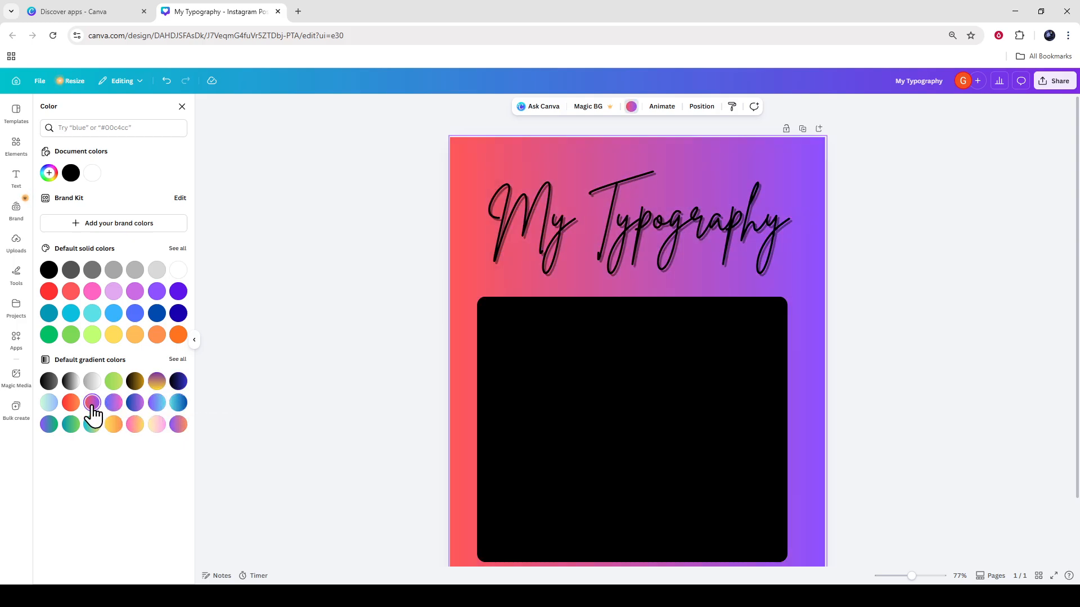
{"action": "left_click", "coordinate": [76, 410]}
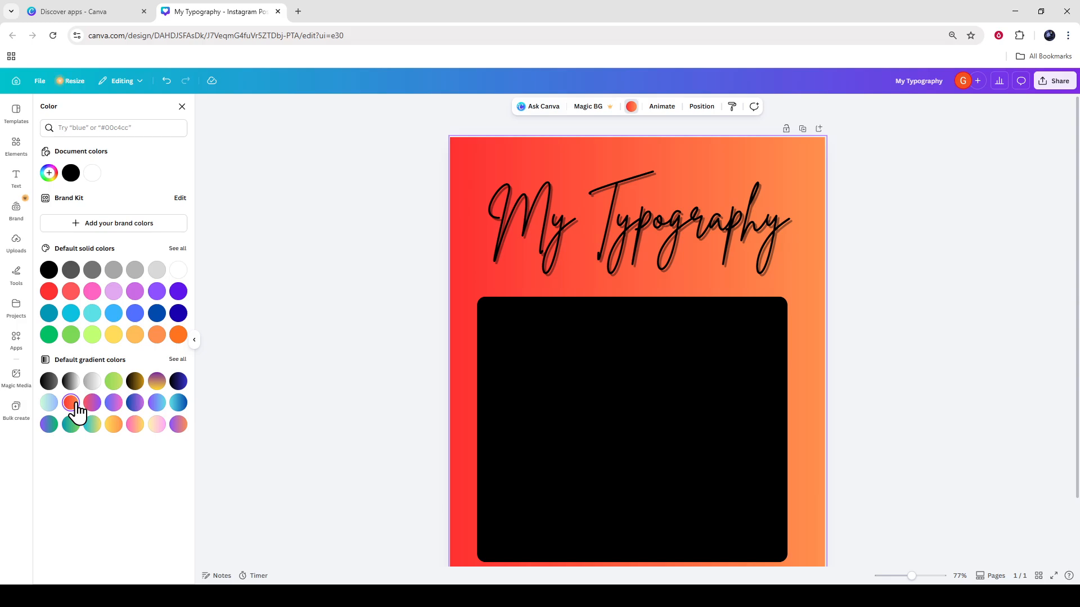
{"action": "left_click", "coordinate": [893, 472]}
Delete the black rounded rectangle below the heading.
{"action": "scroll", "coordinate": [711, 451], "scroll_direction": "down", "scroll_amount": 2}
{"action": "left_click_drag", "start_coordinate": [707, 386], "coordinate": [717, 404]}
{"action": "left_click", "coordinate": [839, 369]}
{"action": "left_click", "coordinate": [770, 358]}
{"action": "key", "text": "Delete"}
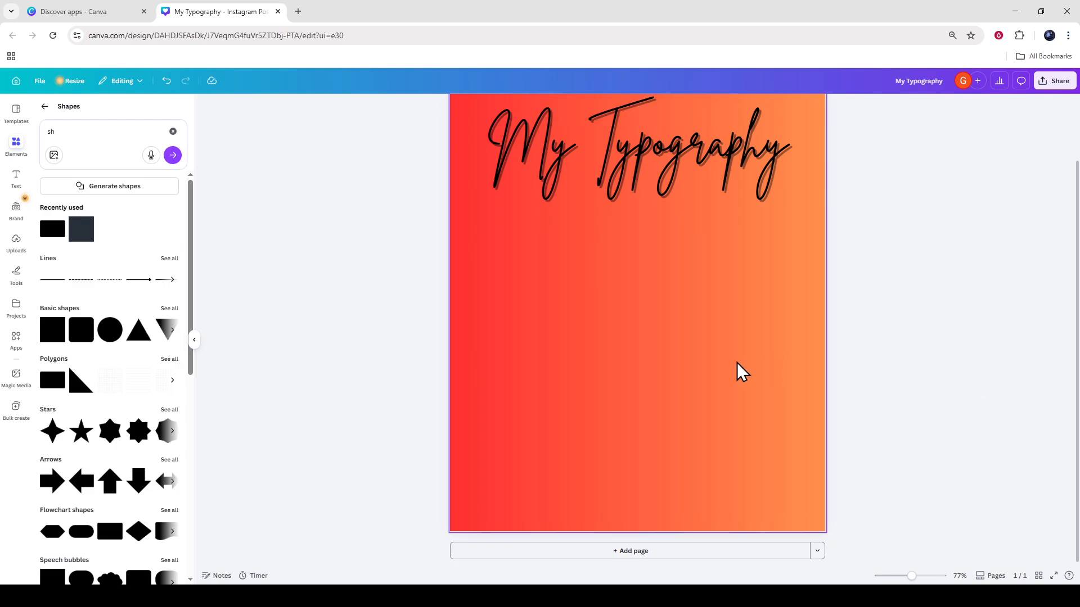
Move the "My Typography" heading down to the middle of the page.
{"action": "scroll", "coordinate": [737, 362], "scroll_direction": "up", "scroll_amount": 2}
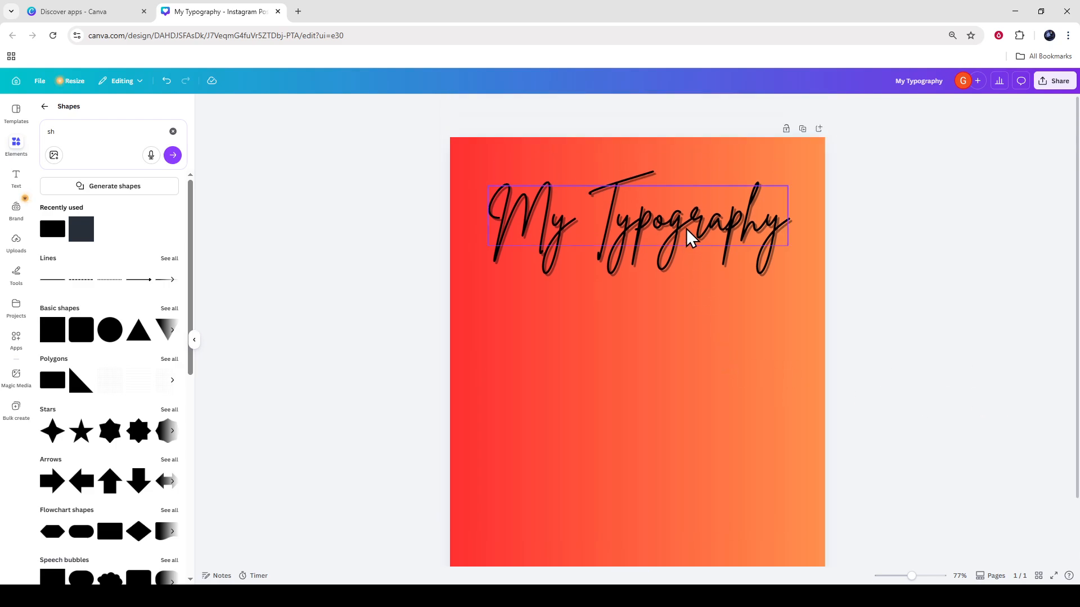
{"action": "left_click_drag", "start_coordinate": [687, 234], "coordinate": [682, 400]}
{"action": "scroll", "coordinate": [894, 390], "scroll_direction": "down", "scroll_amount": 2}
{"action": "scroll", "coordinate": [894, 390], "scroll_direction": "up", "scroll_amount": 1}
{"action": "left_click_drag", "start_coordinate": [717, 369], "coordinate": [723, 325]}
{"action": "left_click", "coordinate": [889, 325]}
{"action": "left_click", "coordinate": [703, 333]}
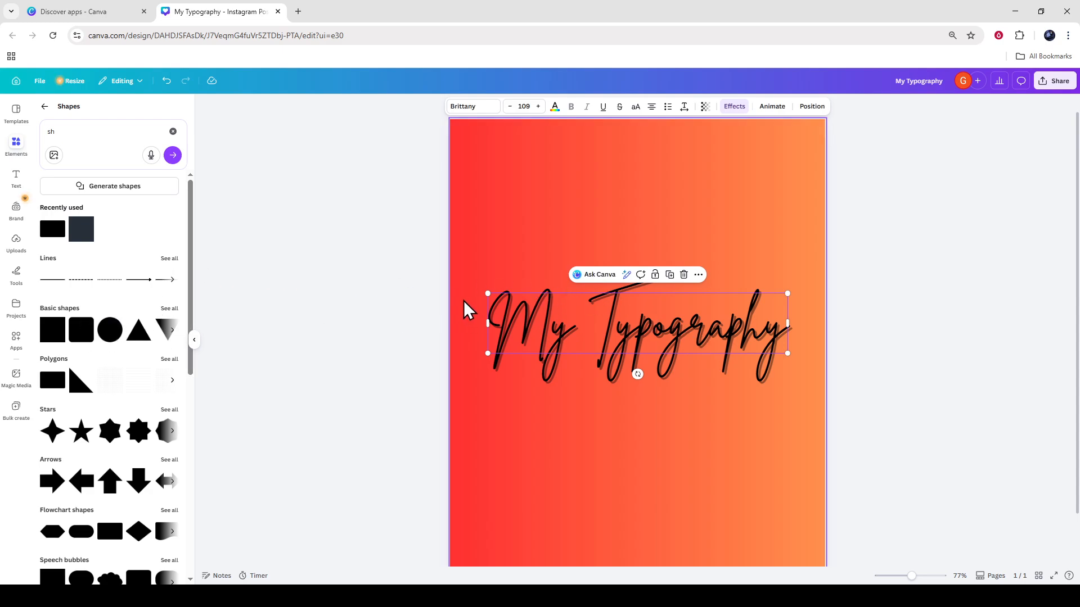
{"action": "left_click_drag", "start_coordinate": [477, 281], "coordinate": [804, 391]}
{"action": "left_click", "coordinate": [888, 391]}
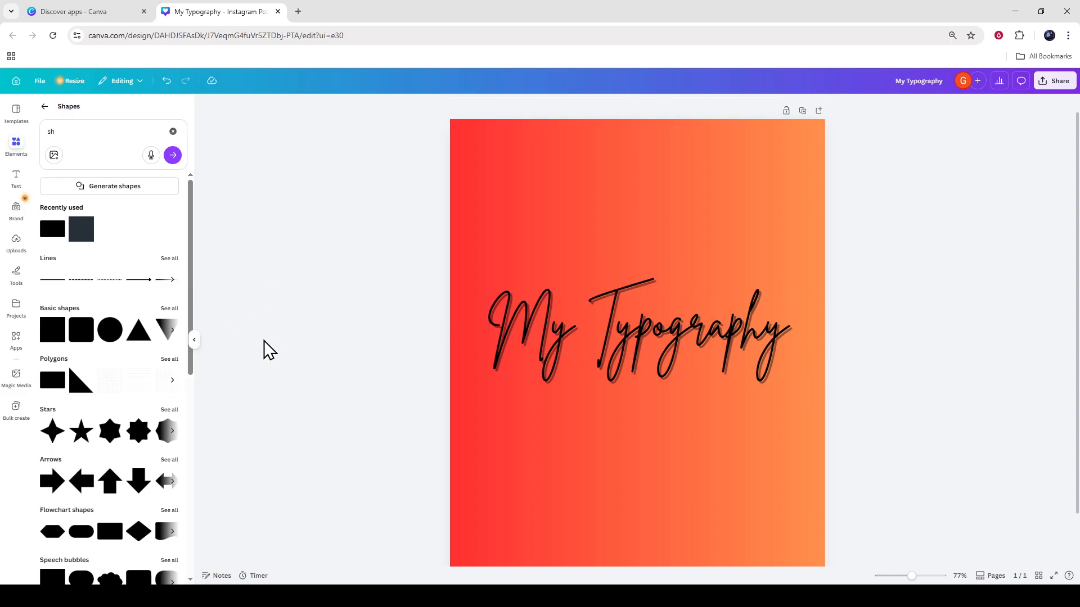
Try purple, blue and grey text colours on the "My Typography" heading and set it back to black.
{"action": "scroll", "coordinate": [713, 347], "scroll_direction": "up", "scroll_amount": 3}
{"action": "scroll", "coordinate": [711, 350], "scroll_direction": "down", "scroll_amount": 3}
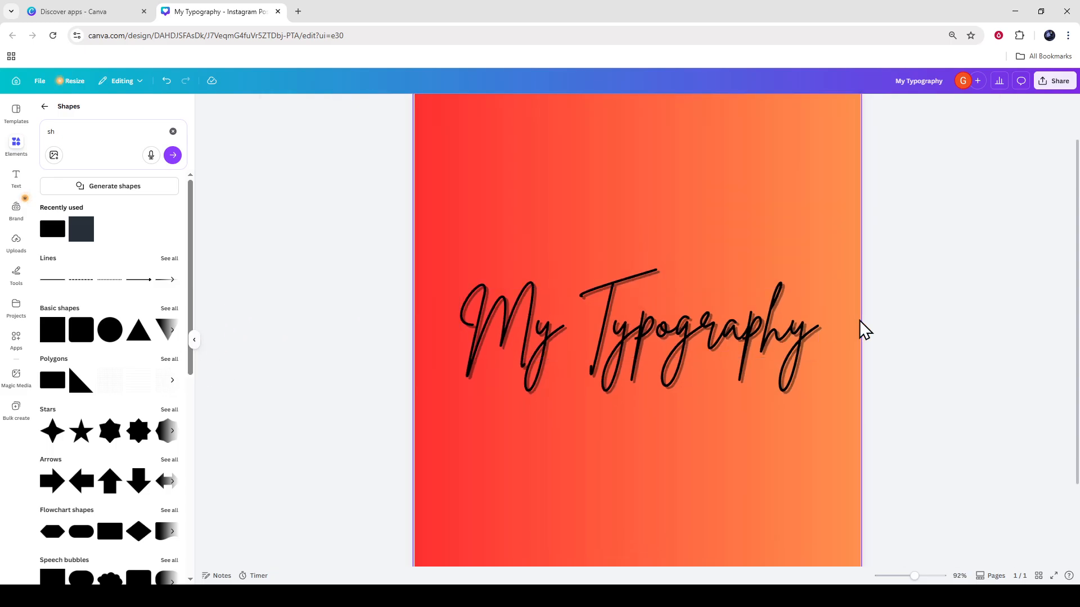
{"action": "left_click", "coordinate": [194, 339]}
{"action": "scroll", "coordinate": [612, 348], "scroll_direction": "up", "scroll_amount": 5}
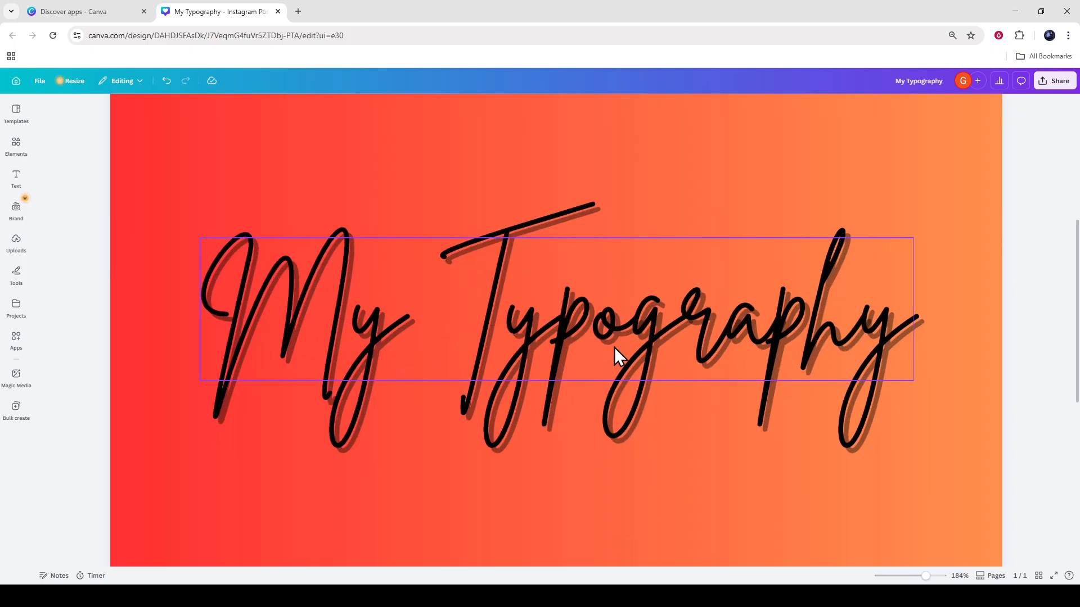
{"action": "scroll", "coordinate": [628, 331], "scroll_direction": "down", "scroll_amount": 1}
{"action": "left_click", "coordinate": [621, 329]}
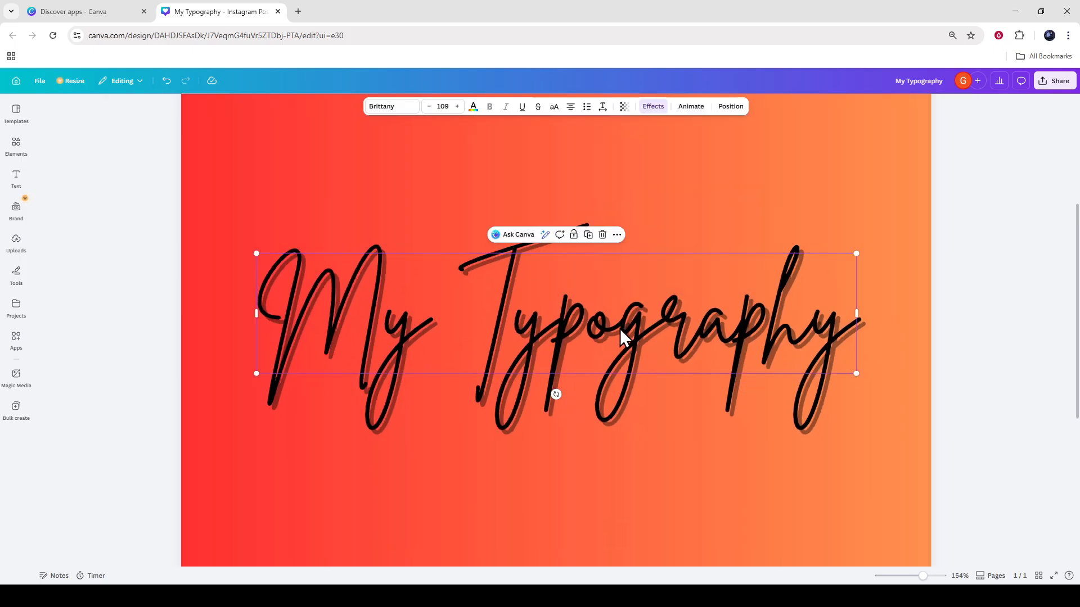
{"action": "left_click", "coordinate": [473, 106]}
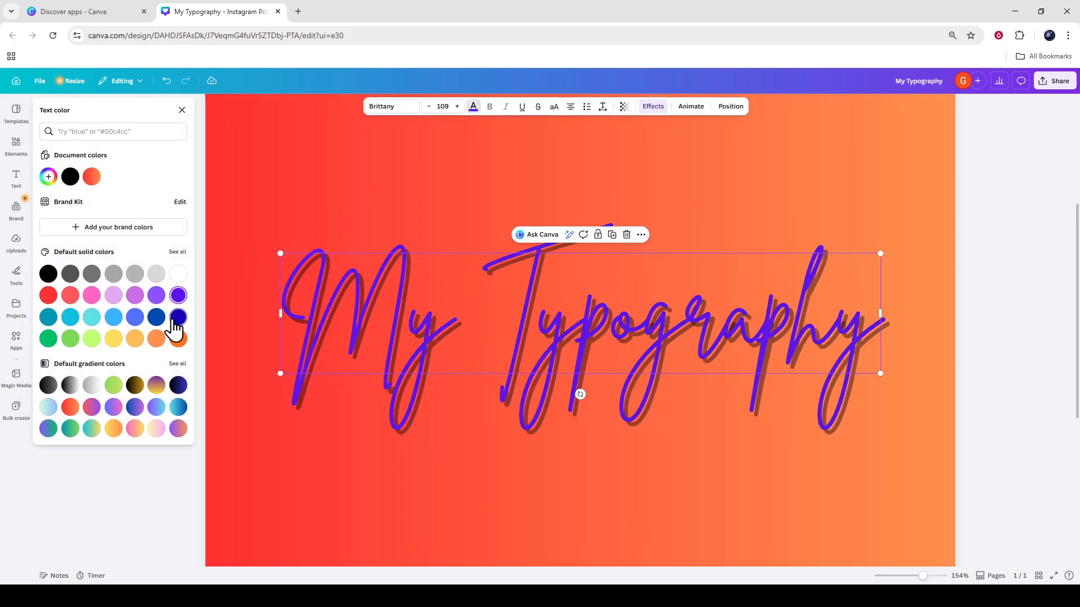
{"action": "left_click", "coordinate": [137, 319]}
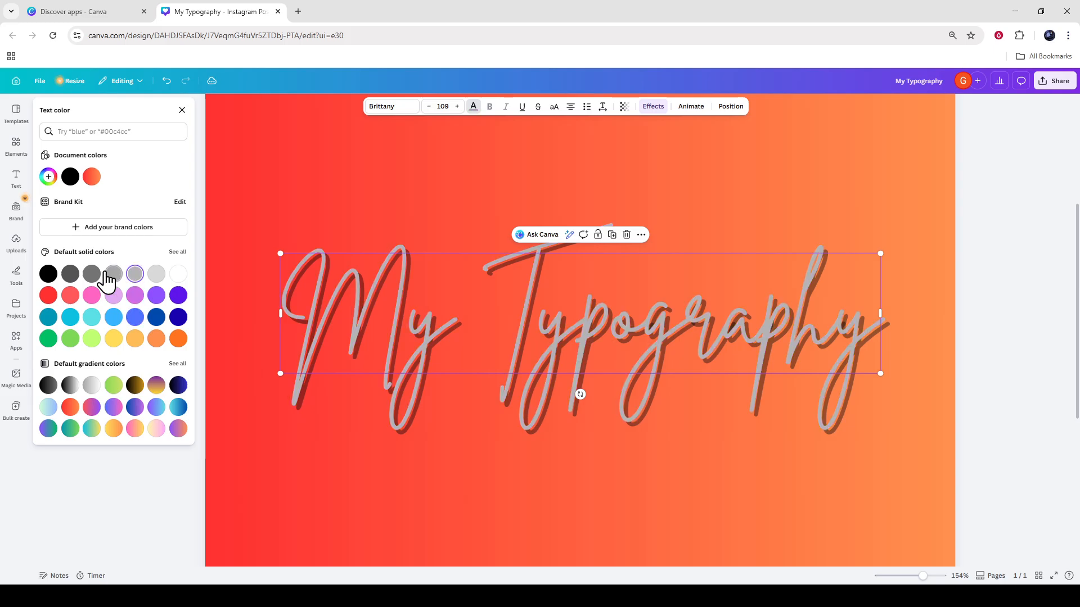
{"action": "left_click", "coordinate": [70, 275]}
{"action": "left_click", "coordinate": [48, 273]}
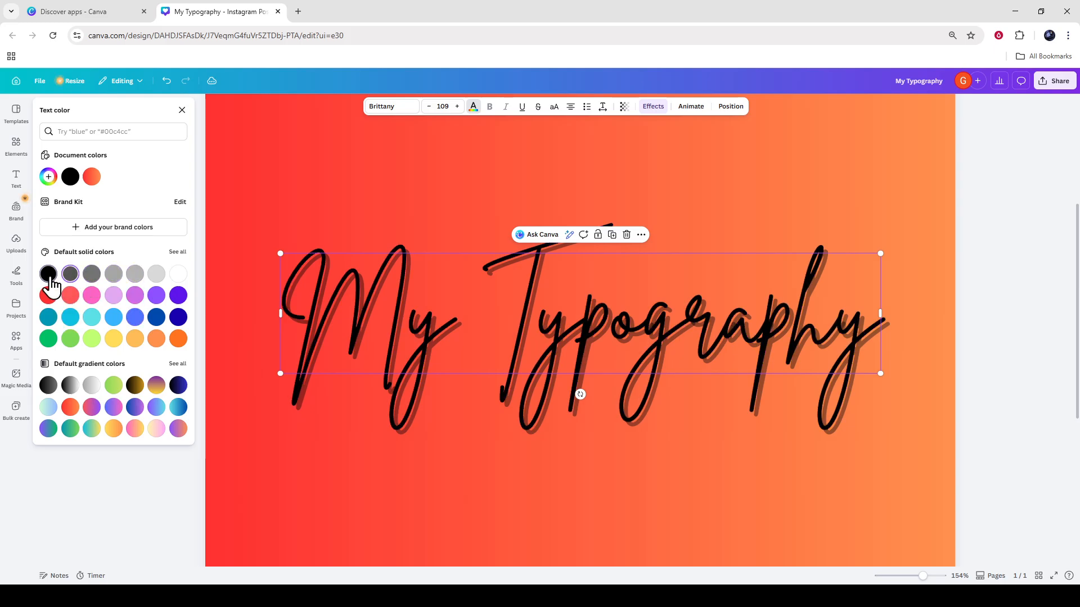
Examine the design's download file types, switching between PNG and PDF Standard, and close the download options without exporting.
{"action": "left_click", "coordinate": [1059, 81]}
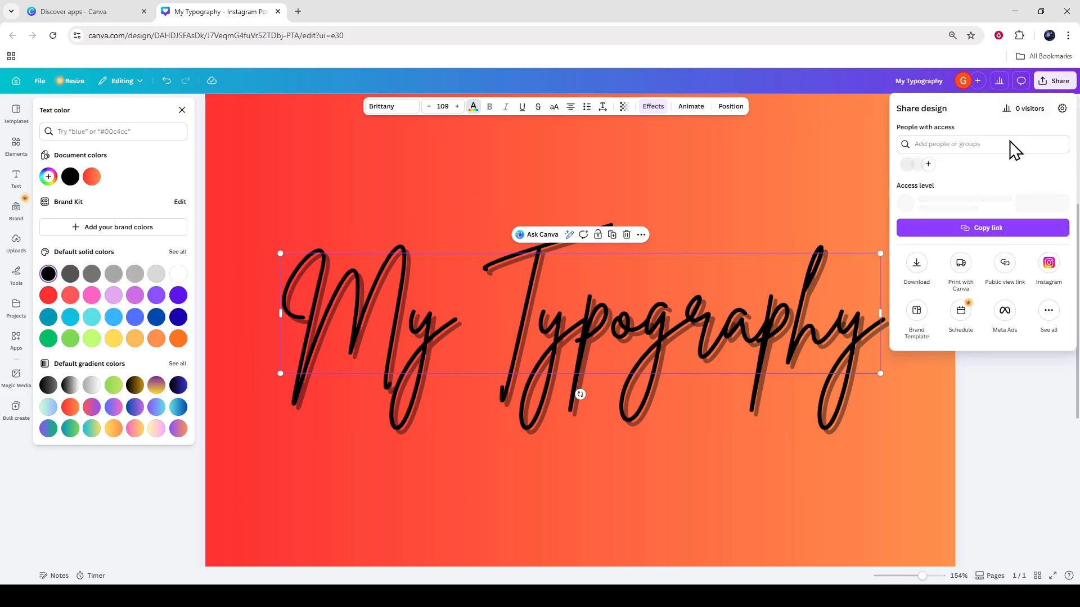
{"action": "left_click", "coordinate": [916, 262]}
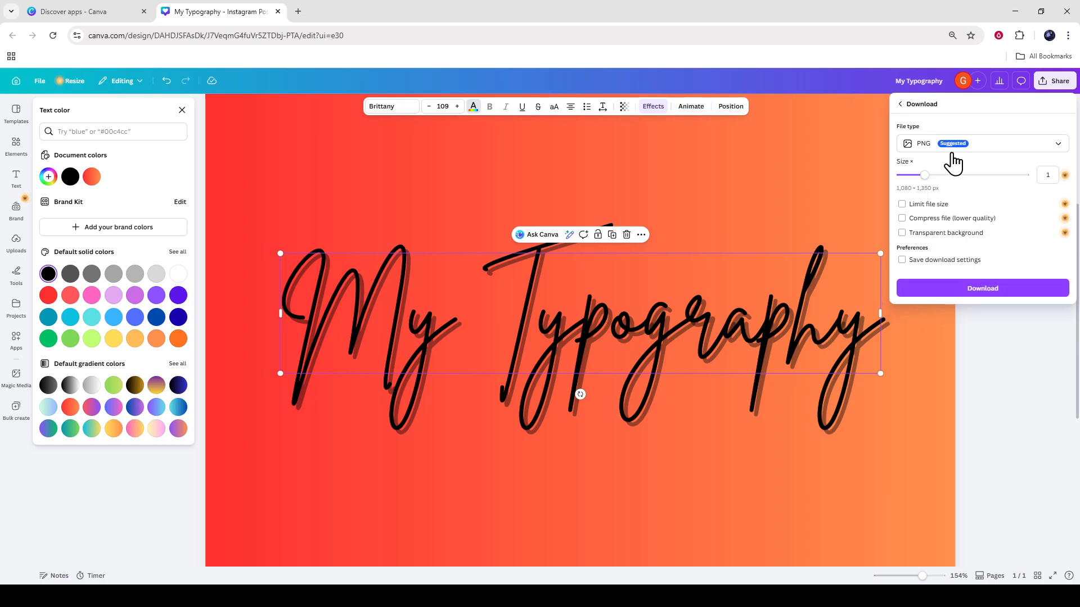
{"action": "left_click", "coordinate": [962, 159]}
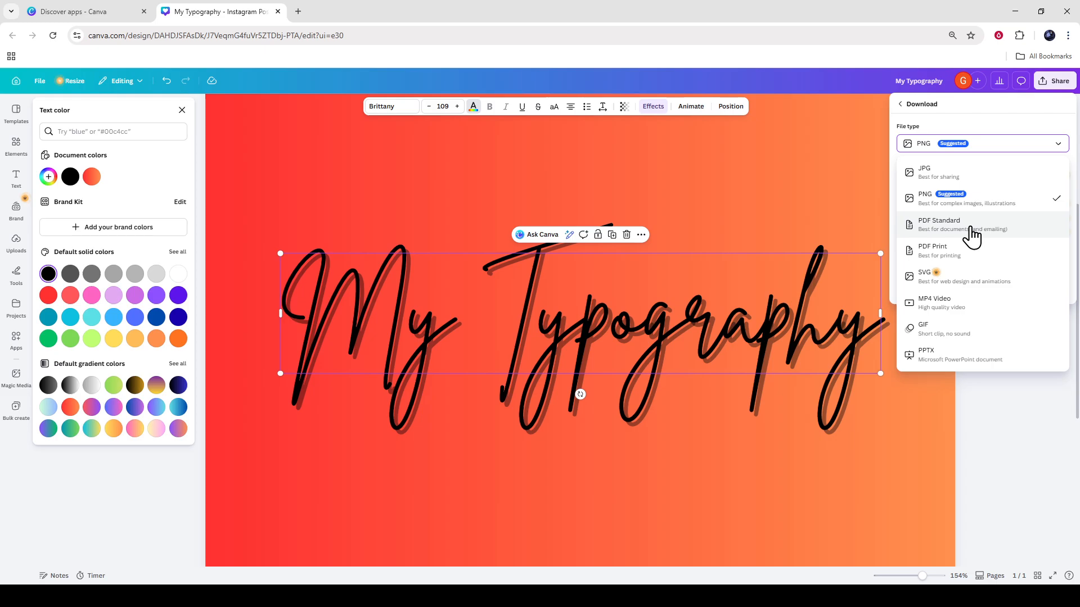
{"action": "left_click", "coordinate": [970, 230]}
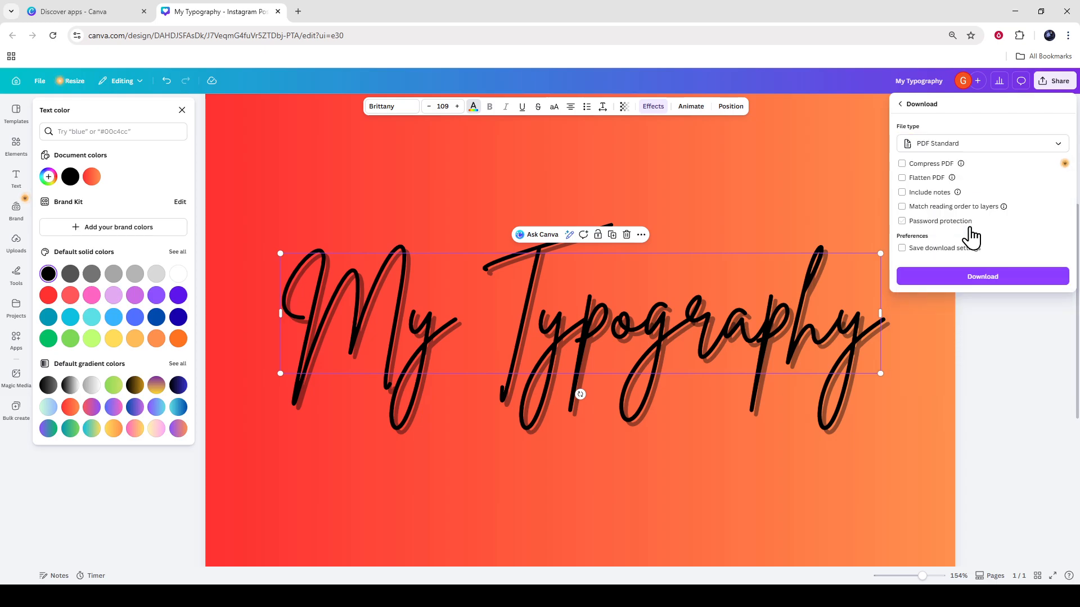
{"action": "left_click", "coordinate": [964, 147]}
{"action": "left_click", "coordinate": [977, 199]}
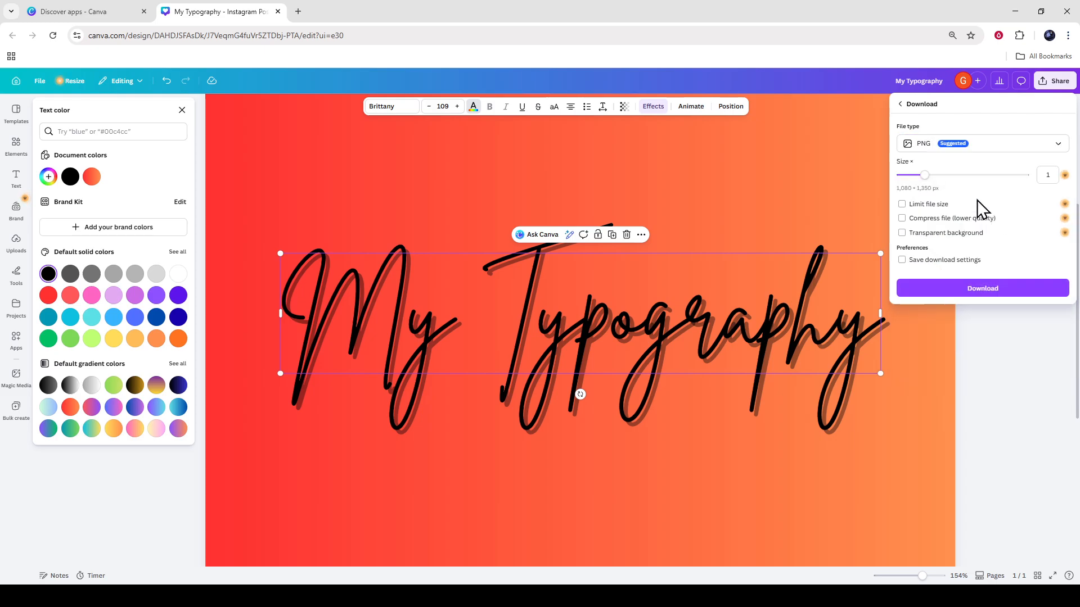
{"action": "left_click", "coordinate": [982, 147]}
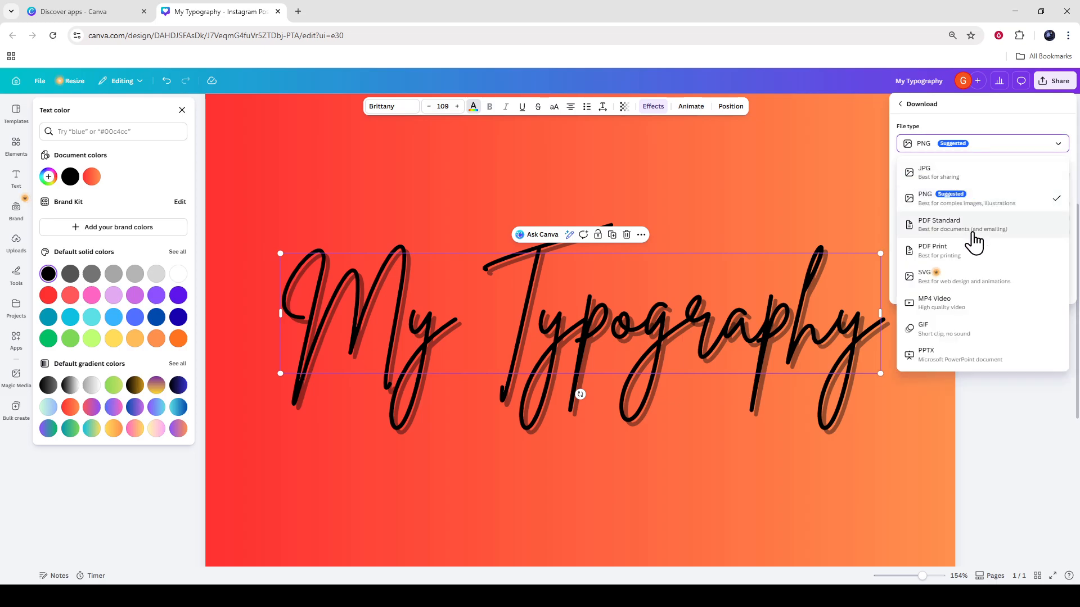
{"action": "left_click", "coordinate": [974, 235]}
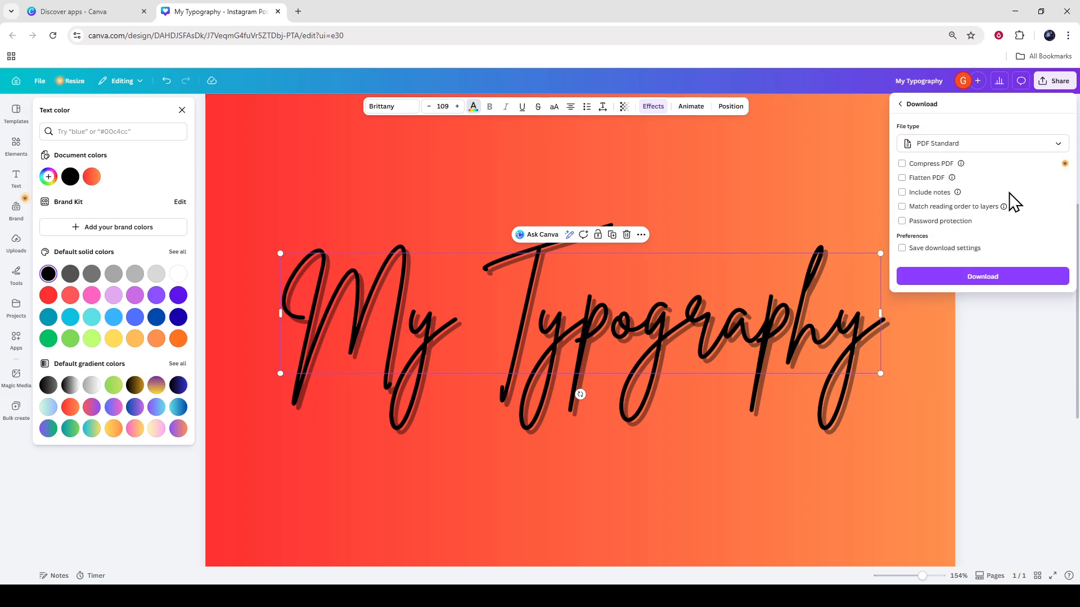
{"action": "left_click", "coordinate": [1014, 323]}
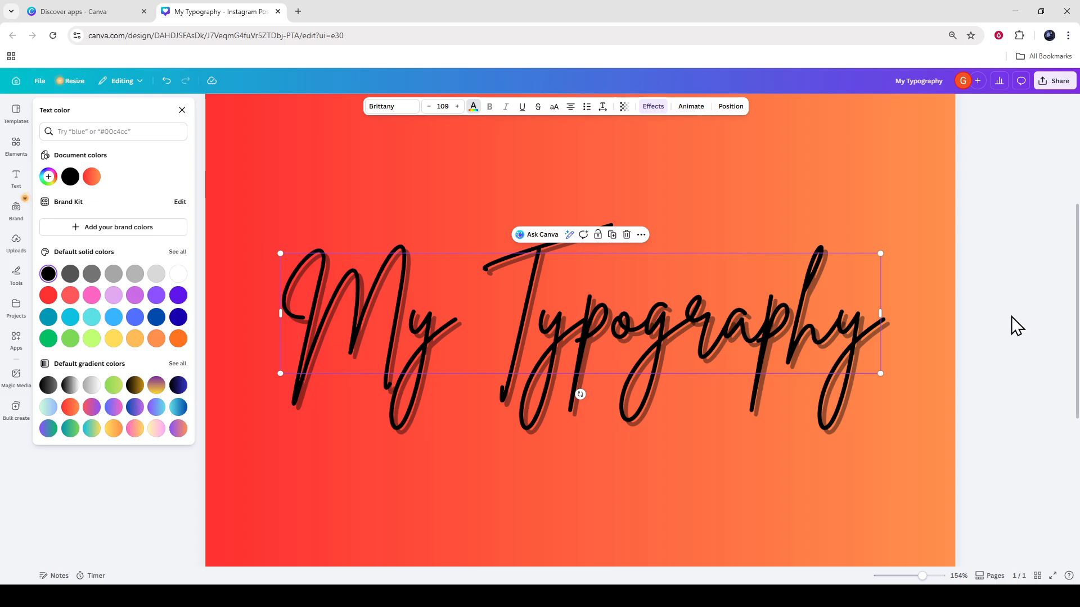
{"action": "left_click", "coordinate": [1016, 326]}
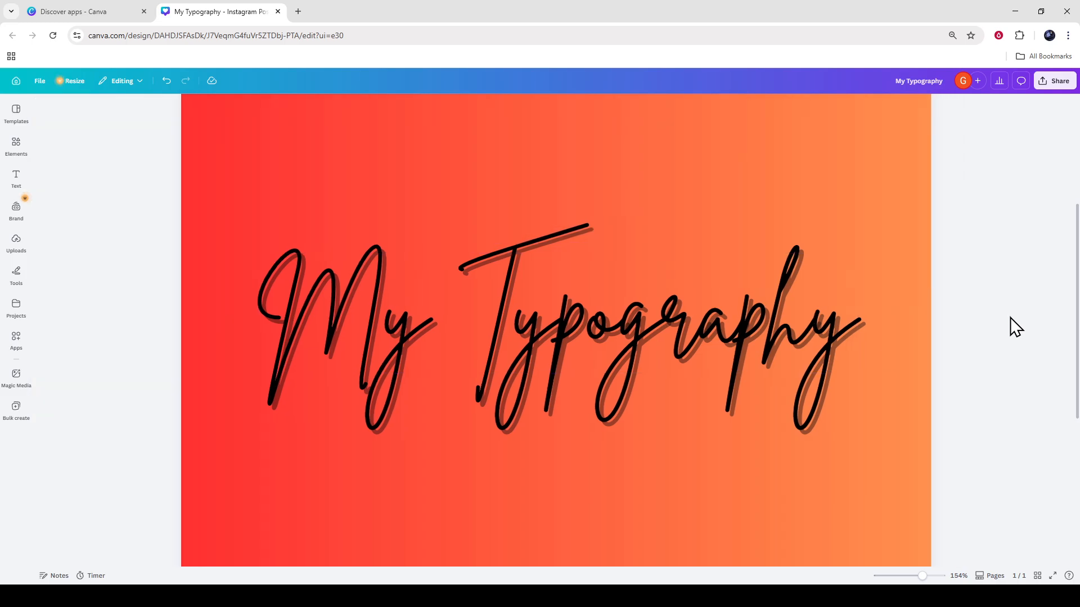